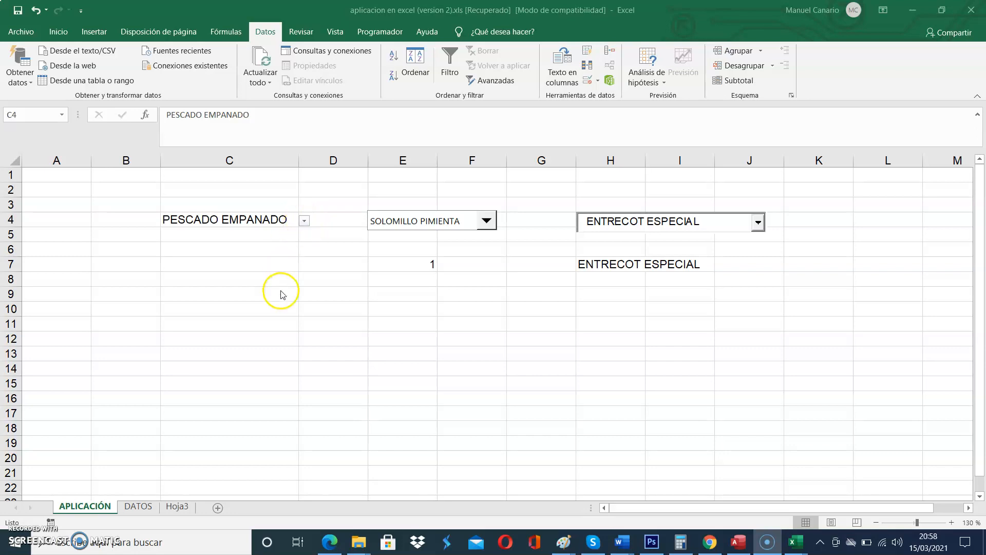
Check the dish list in cell C4, then start data validation on cell C10 that allows a Lista.
left_click(304, 221)
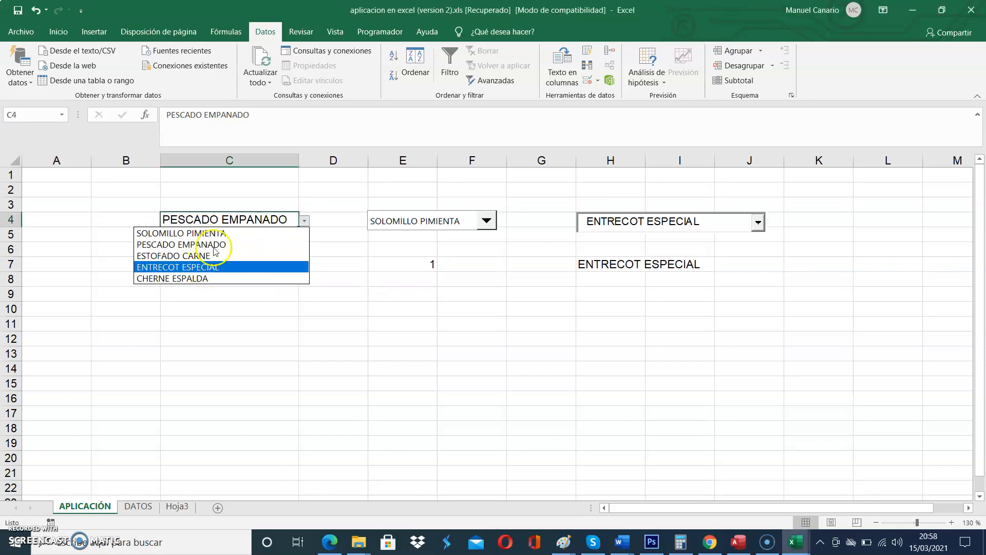
left_click(222, 324)
left_click(224, 311)
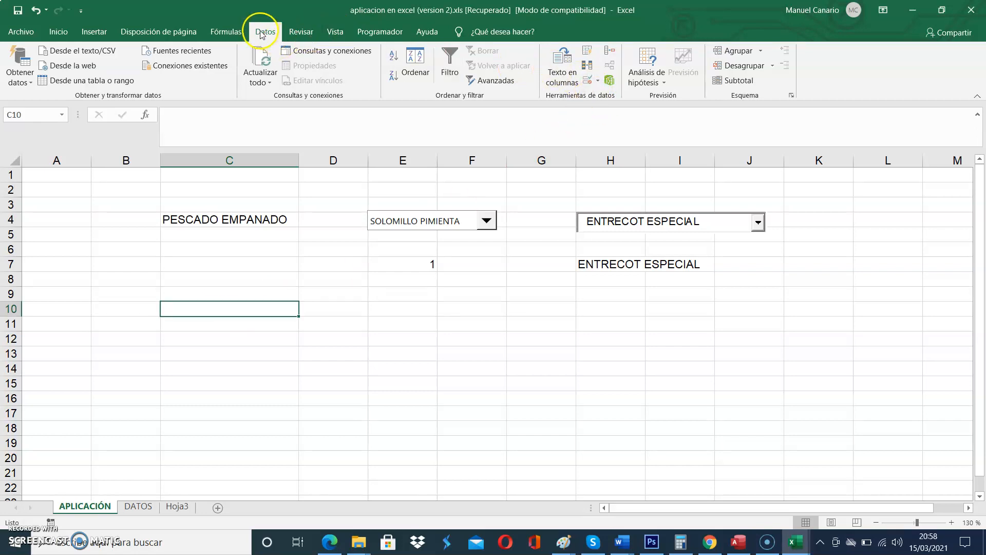
left_click(588, 82)
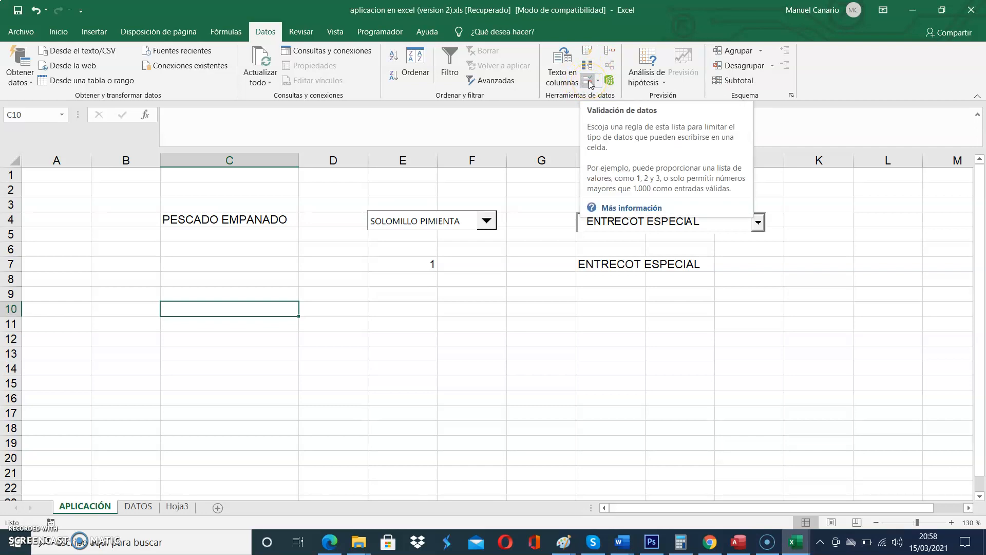
left_click(589, 82)
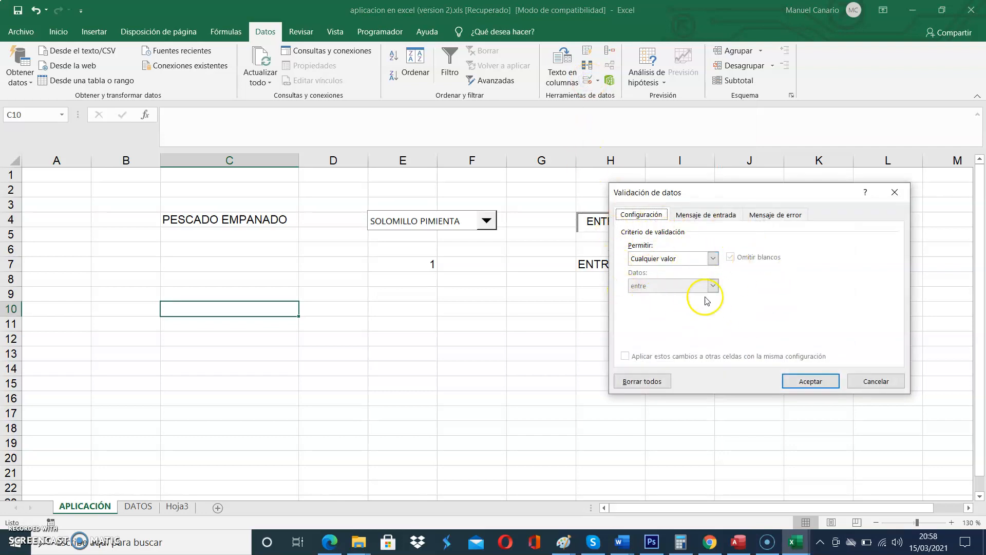
left_click(713, 259)
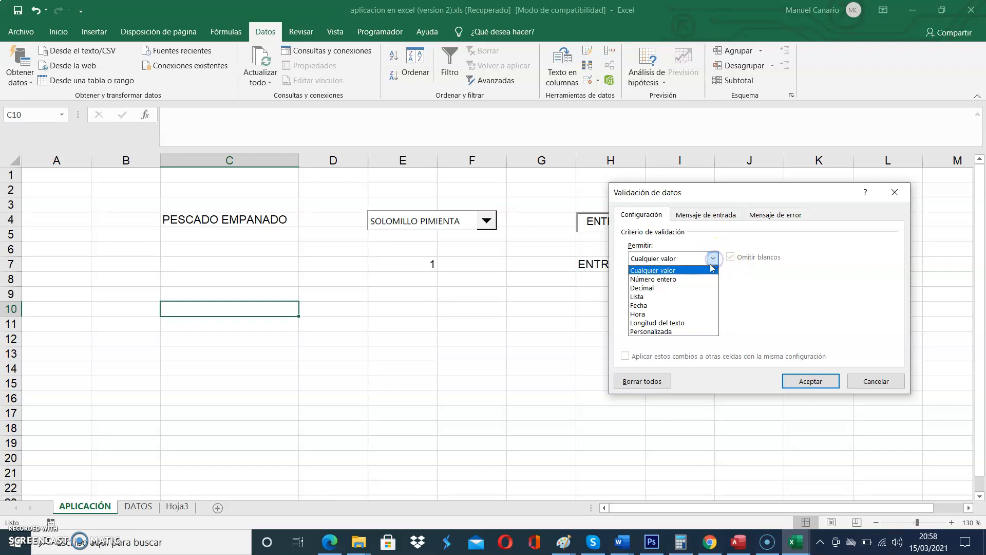
left_click(649, 301)
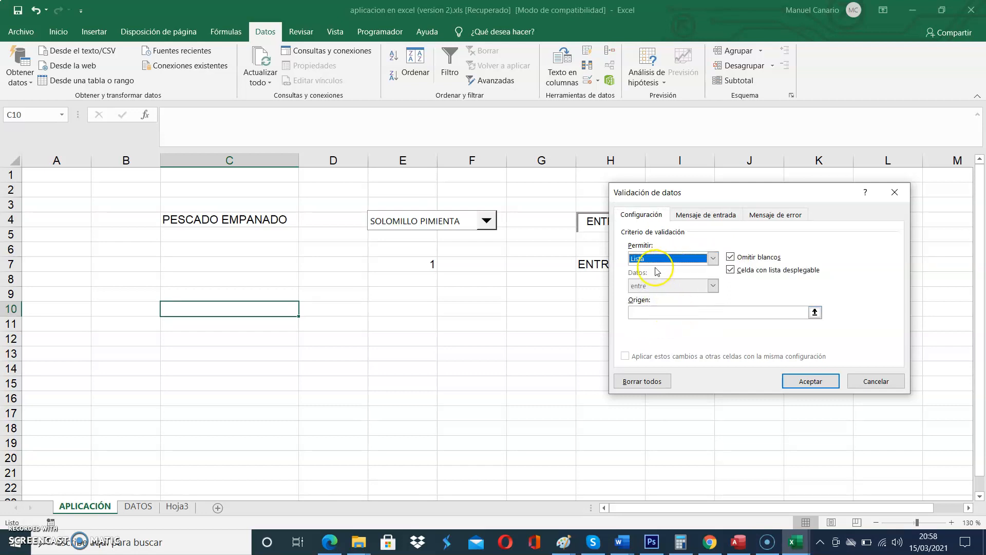
Set the validation list's source to =DATOS!$C$5:$C$9 and apply it to cell C10.
left_click(663, 313)
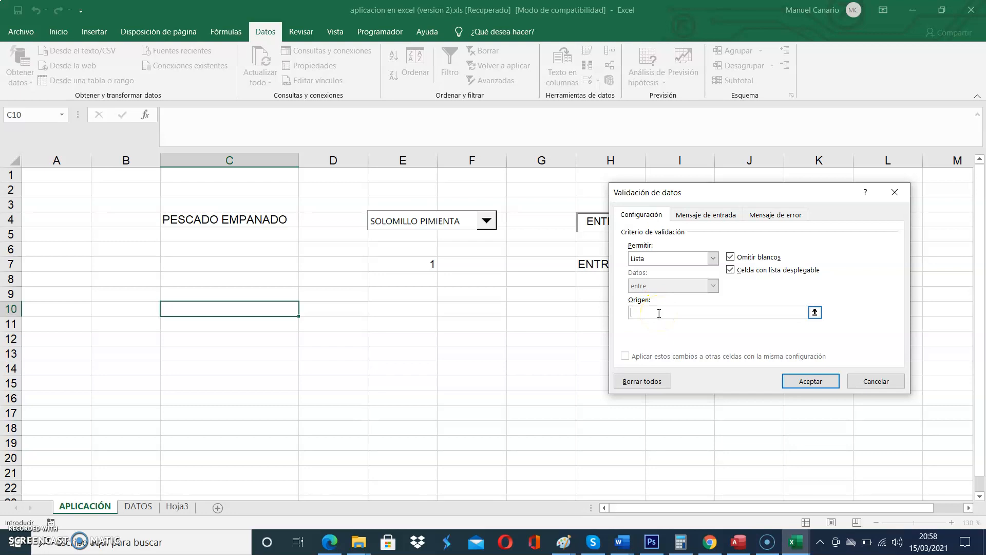
left_click(139, 507)
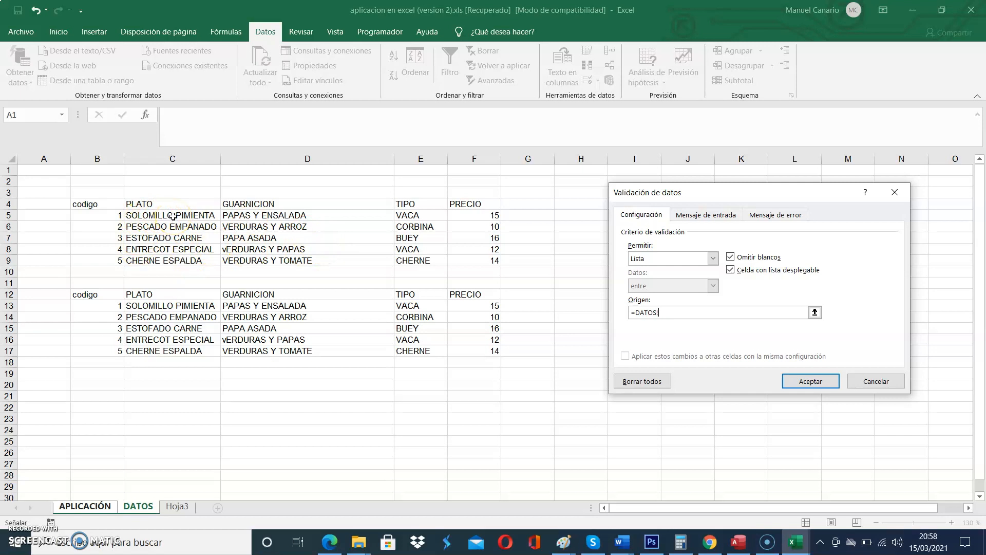
left_click_drag(173, 215, 171, 260)
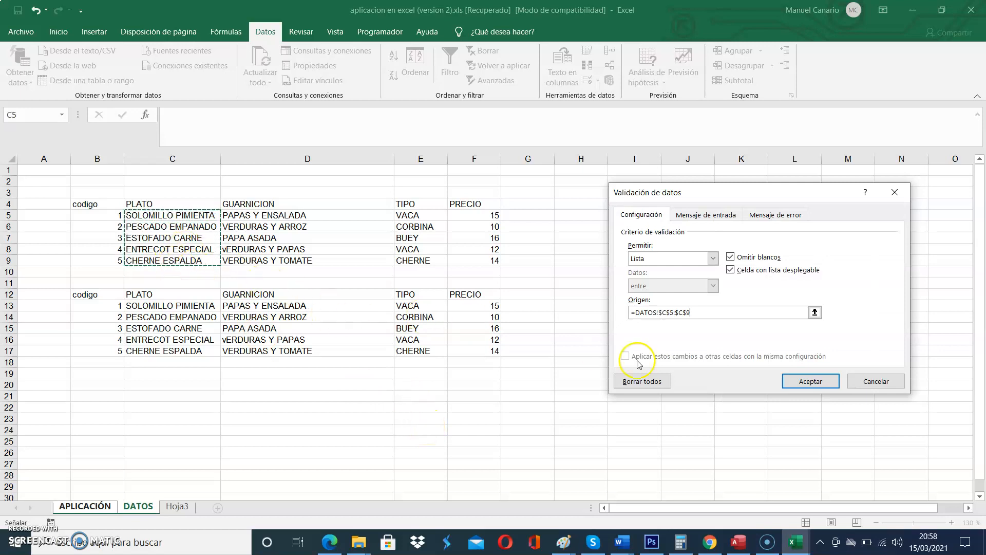
left_click(806, 381)
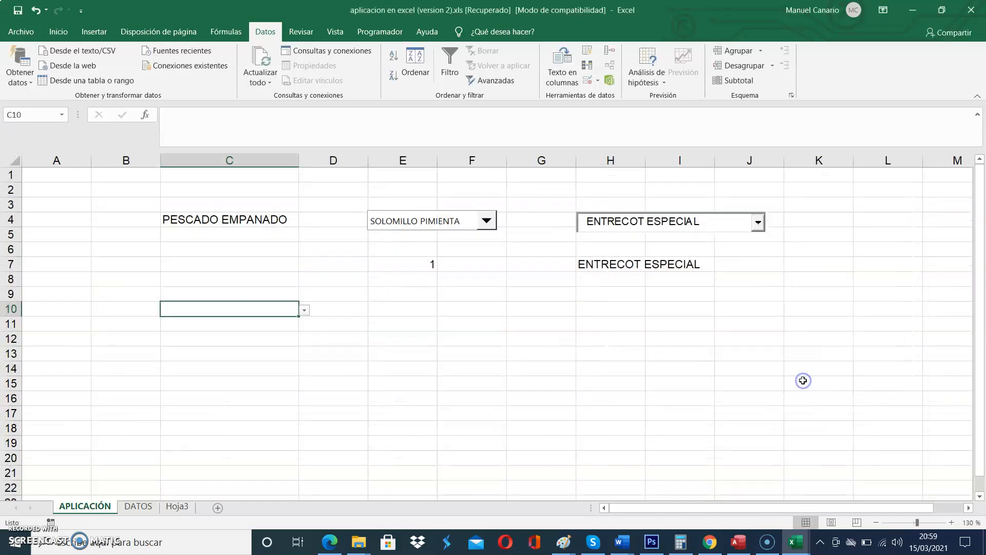
Choose ENTRECOT ESPECIAL from the dropdown list in cell C10.
left_click(303, 311)
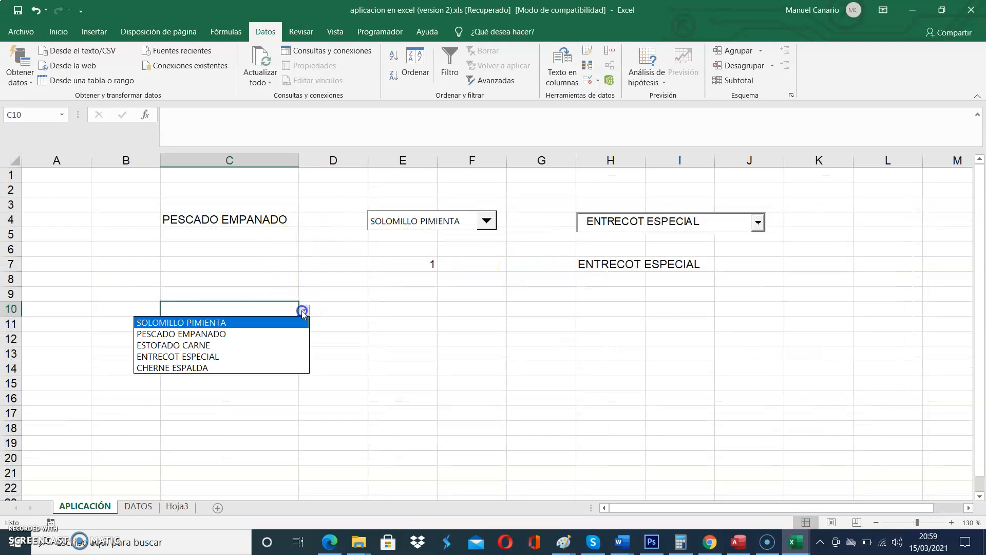
left_click(247, 345)
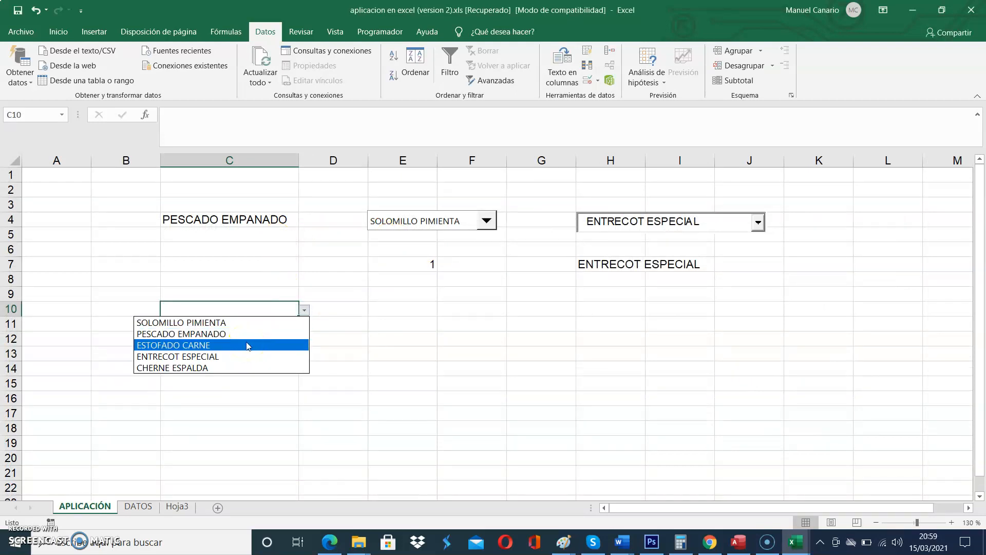
left_click(243, 357)
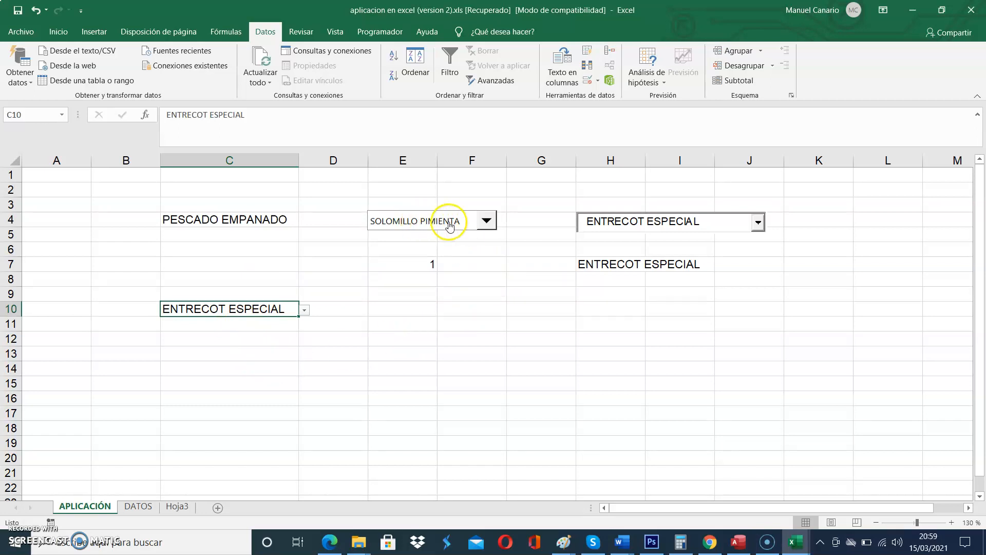
Try the existing combo box over E4:F4 with ESTOFADO CARNE, ENTRECOT ESPECIAL, CHERNE ESPALDA and SOLOMILLO PIMIENTA, leaving it on PESCADO EMPANADO.
left_click(486, 222)
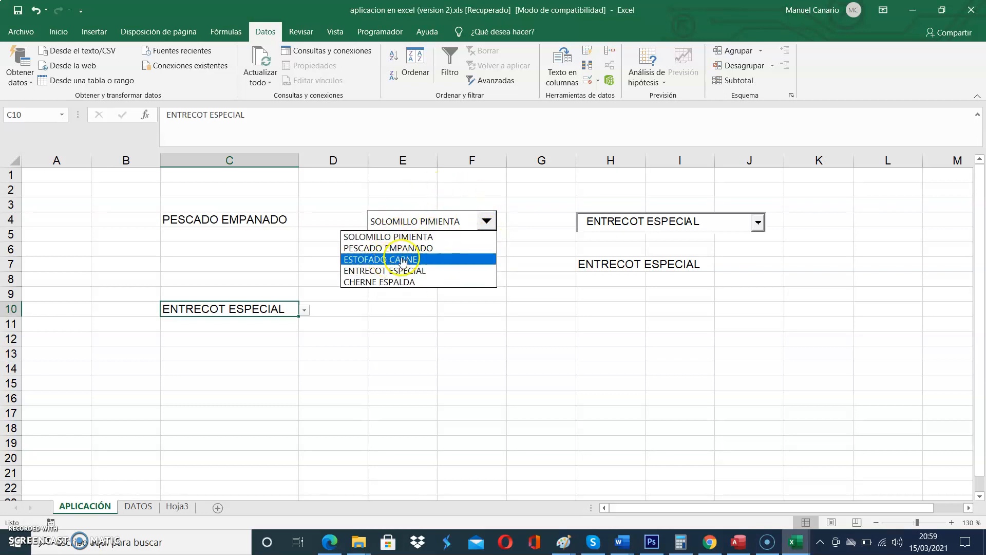
left_click(401, 260)
left_click(485, 221)
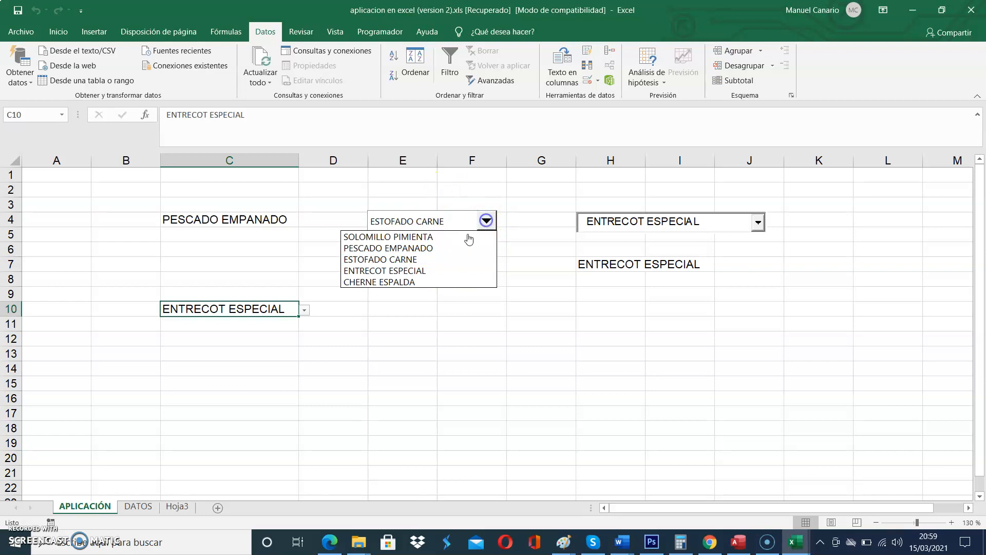
left_click(421, 271)
left_click(485, 222)
left_click(425, 281)
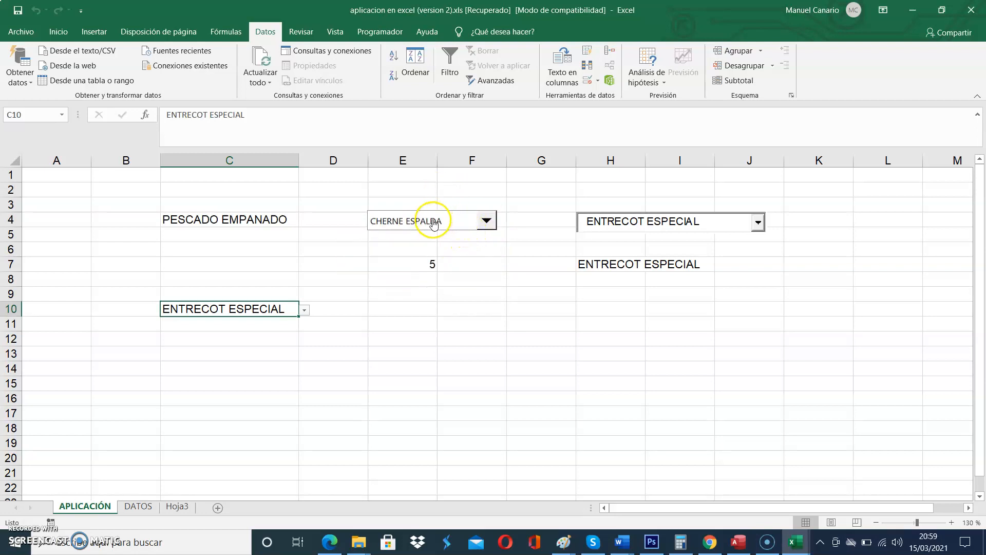
left_click(485, 221)
left_click(420, 239)
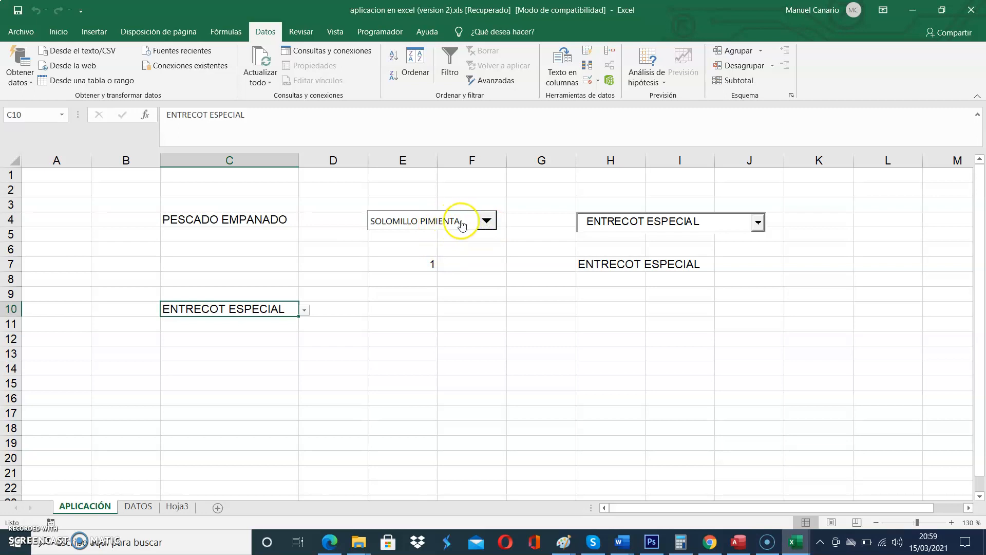
left_click(485, 221)
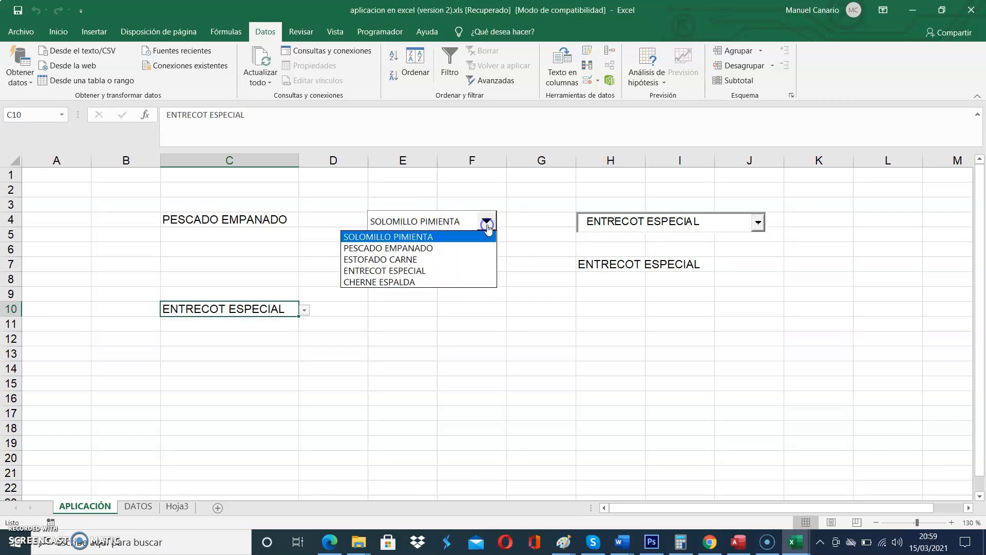
left_click(432, 250)
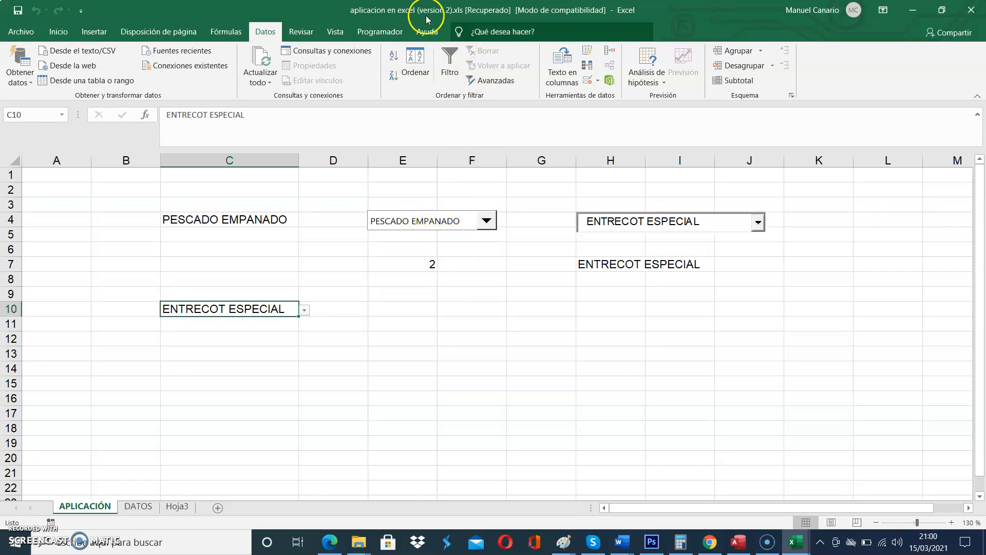
Review the ribbon customization options, switching the Programador tab off and back on.
left_click(382, 33)
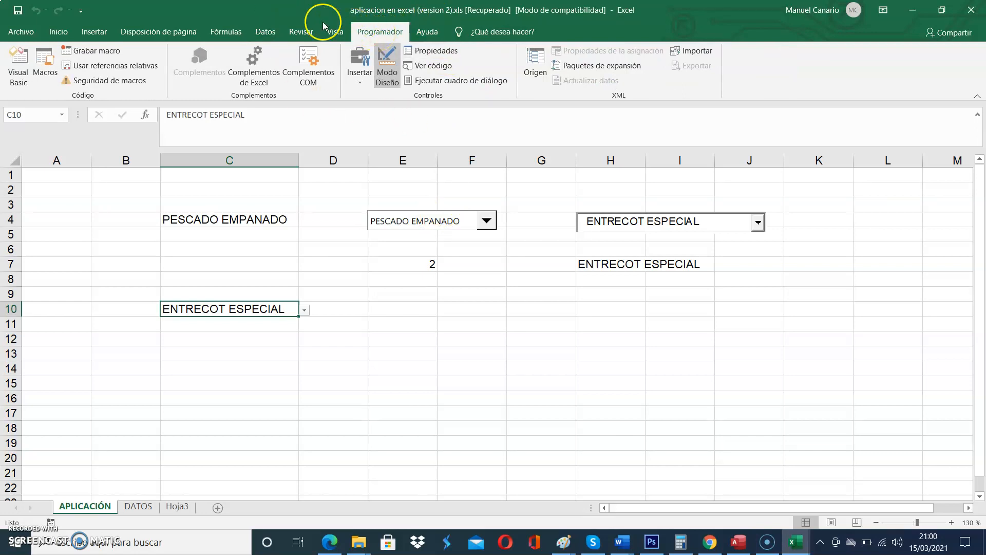
left_click(22, 32)
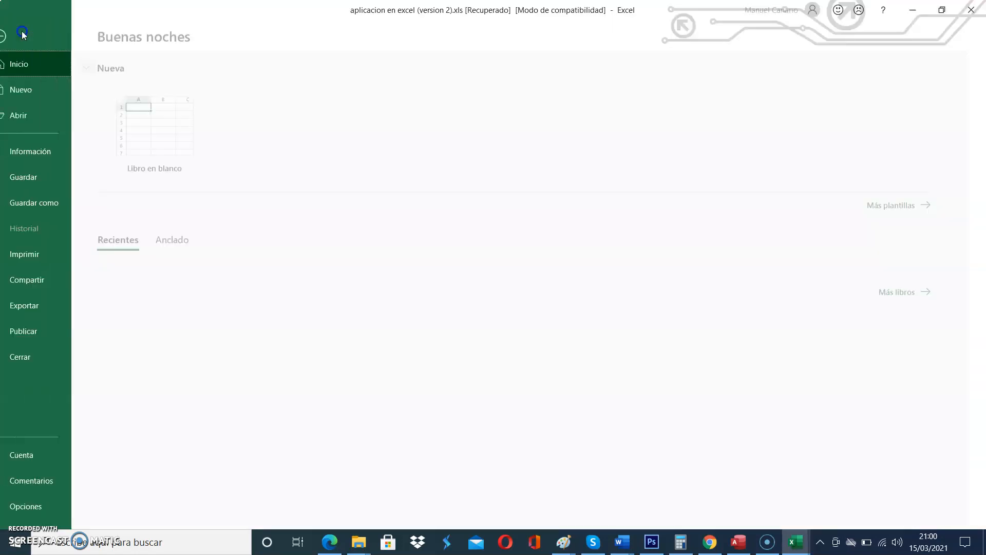
left_click(43, 509)
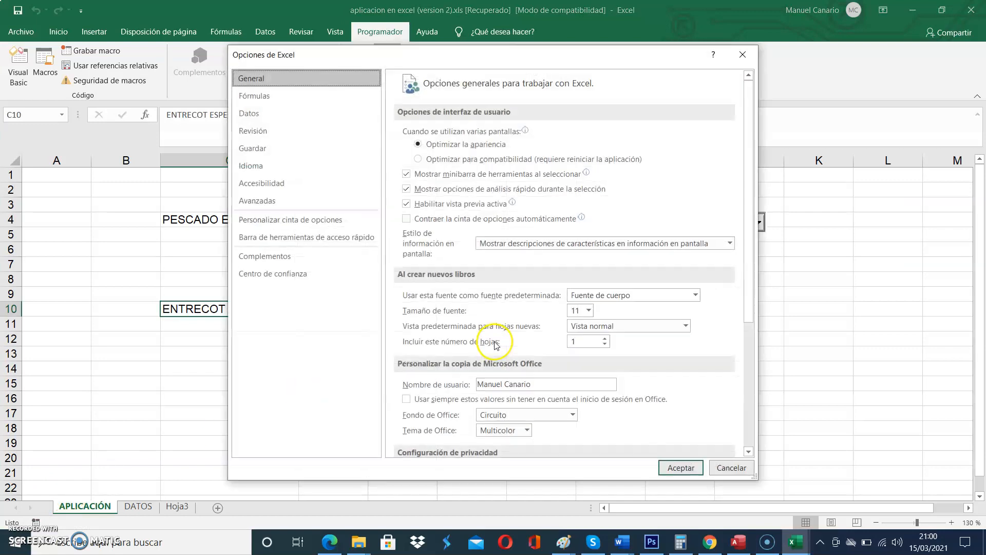
left_click(298, 220)
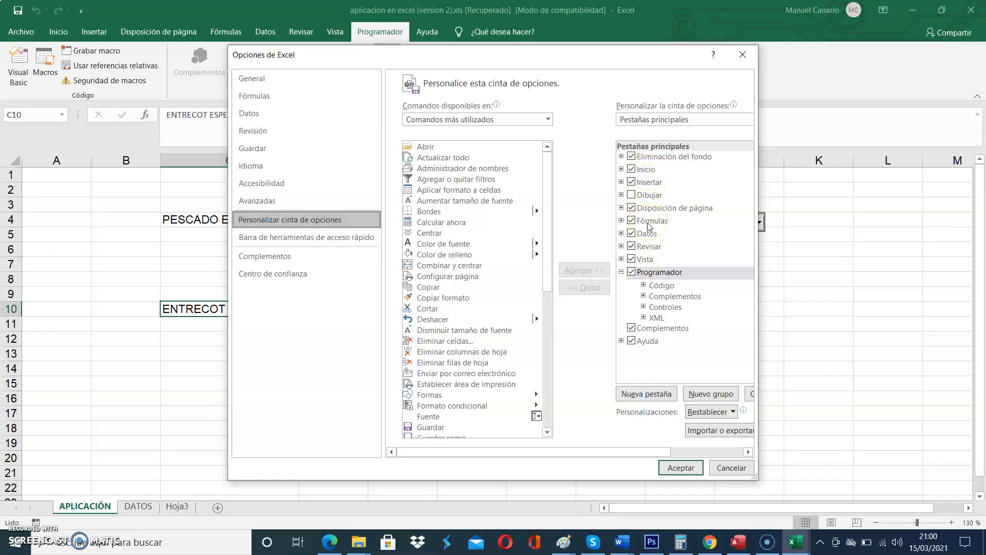
left_click(632, 276)
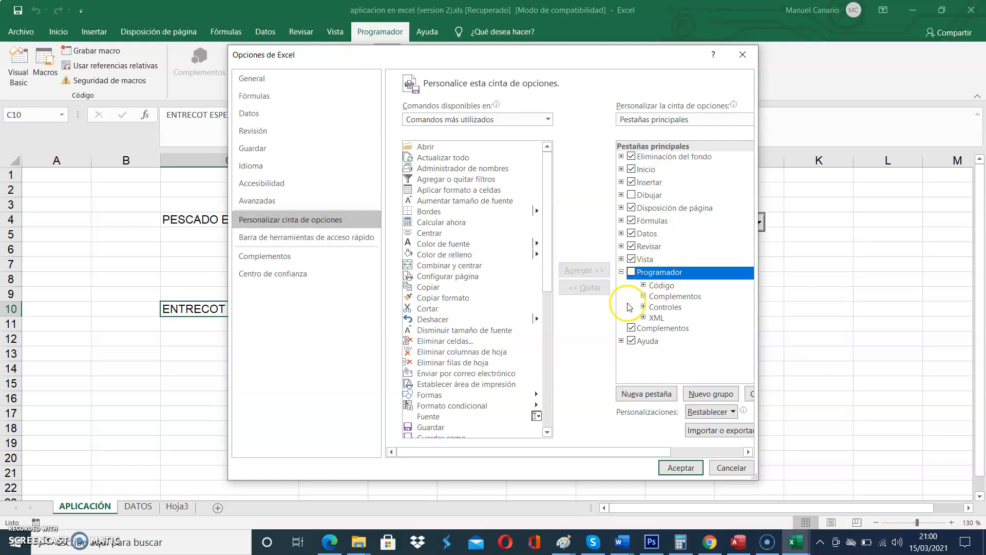
left_click(632, 276)
left_click(632, 319)
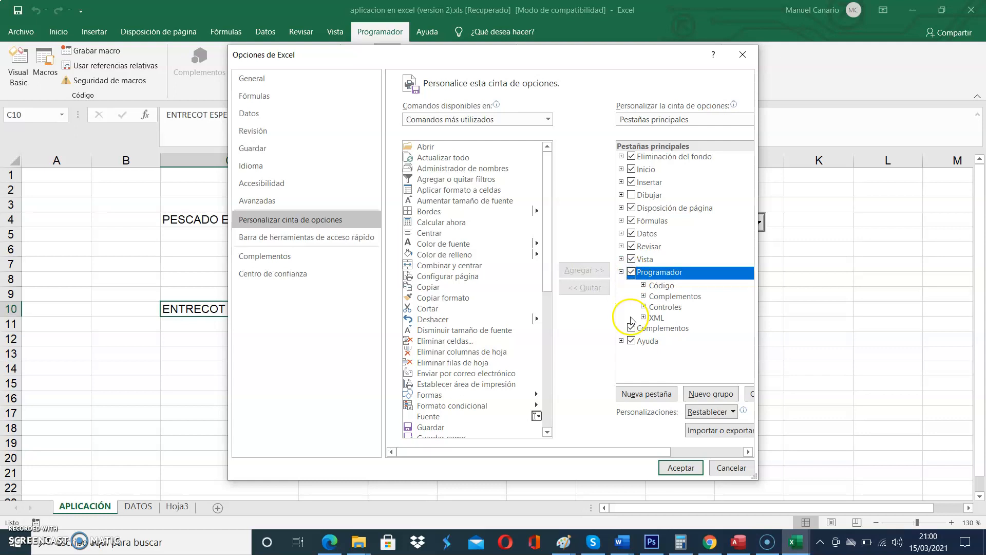
left_click(681, 468)
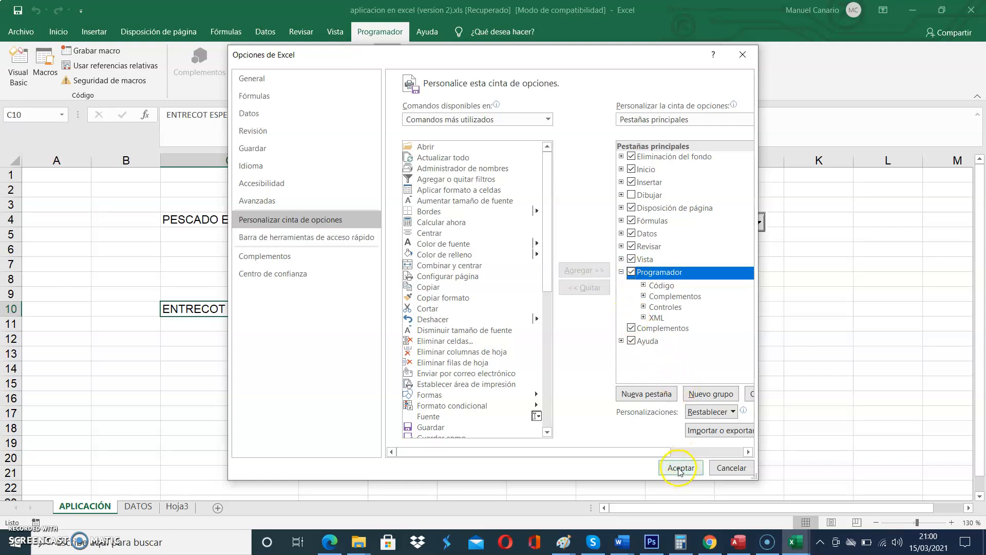
Insert a form-control combo box spanning roughly cells E10 to F10.
left_click(377, 35)
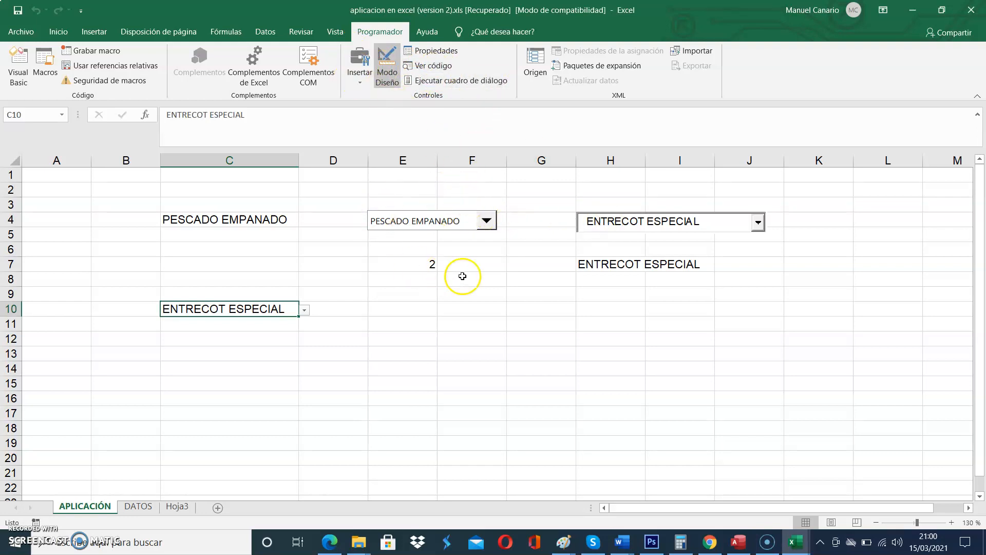
left_click(361, 83)
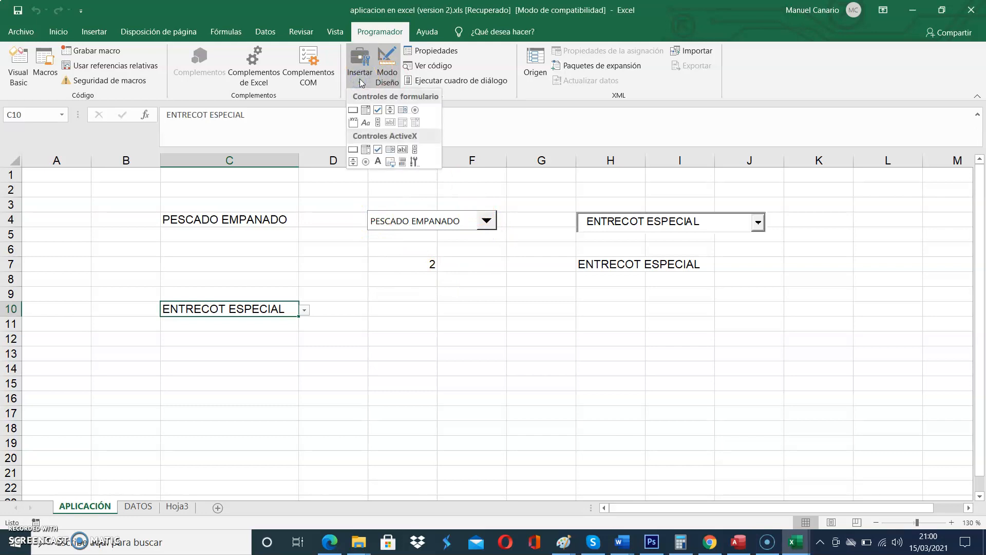
left_click(366, 110)
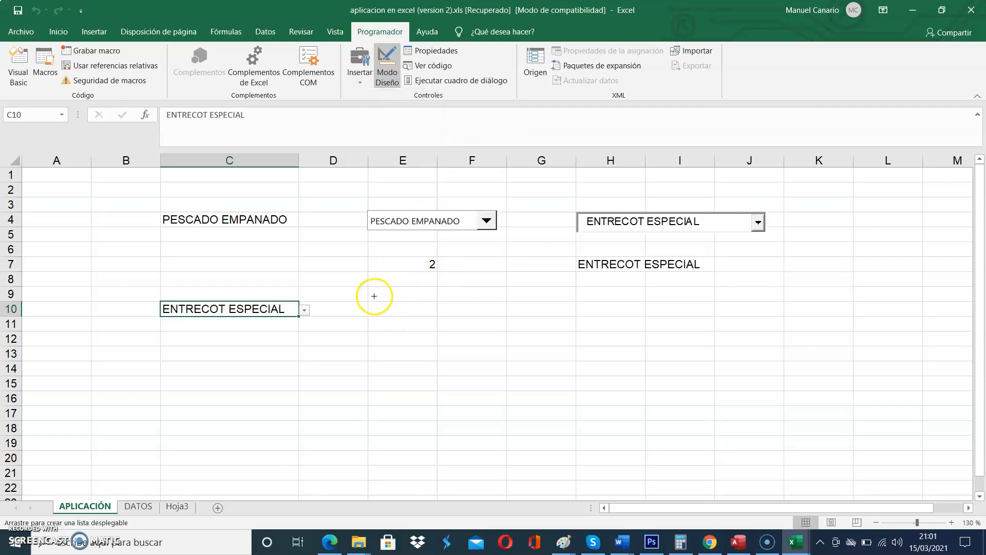
mouse_move(369, 298)
left_mouse_down()
mouse_move(410, 314)
mouse_move(504, 318)
left_mouse_up()
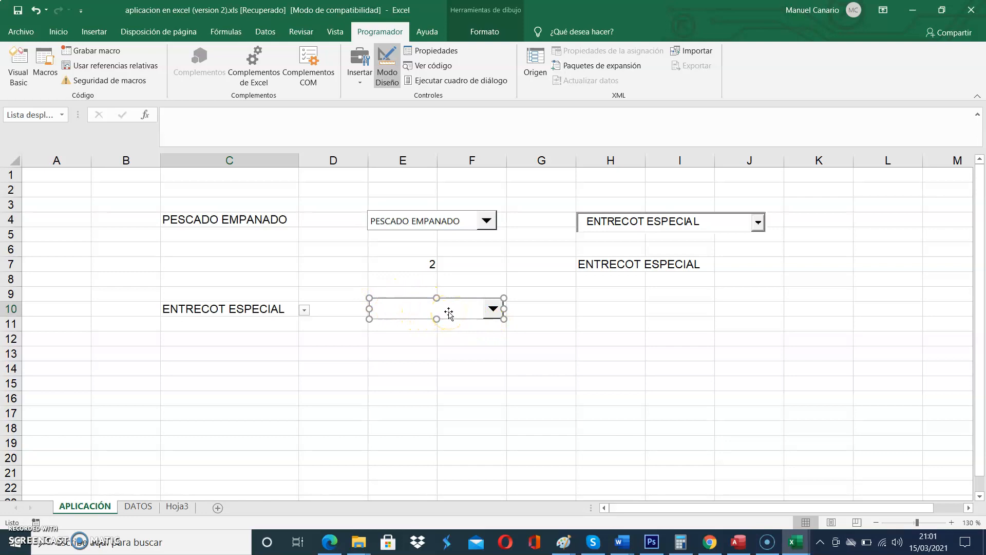
Set the new combo box's input range to the second table's dish names, DATOS!$C$13:$C$17.
left_click(471, 313)
right_click(466, 308)
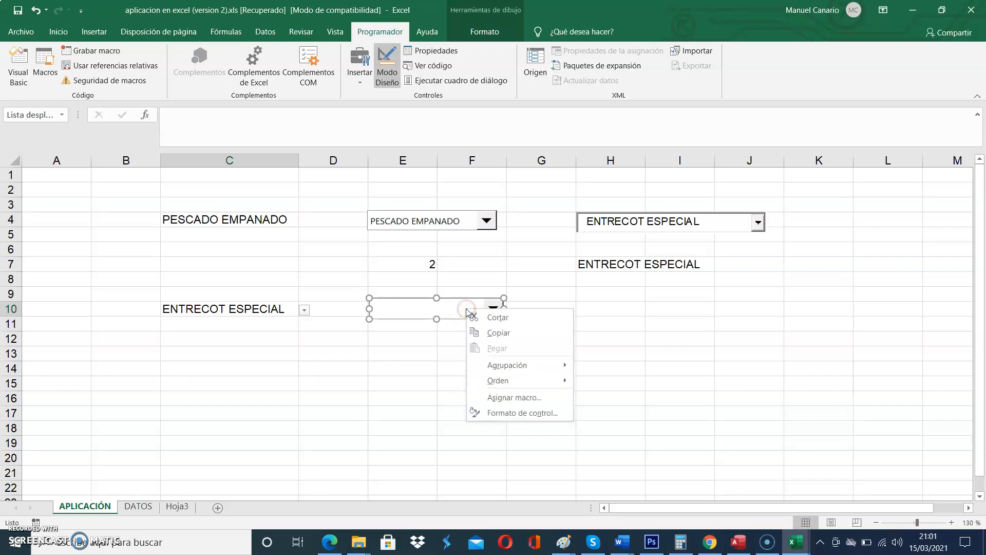
left_click(522, 413)
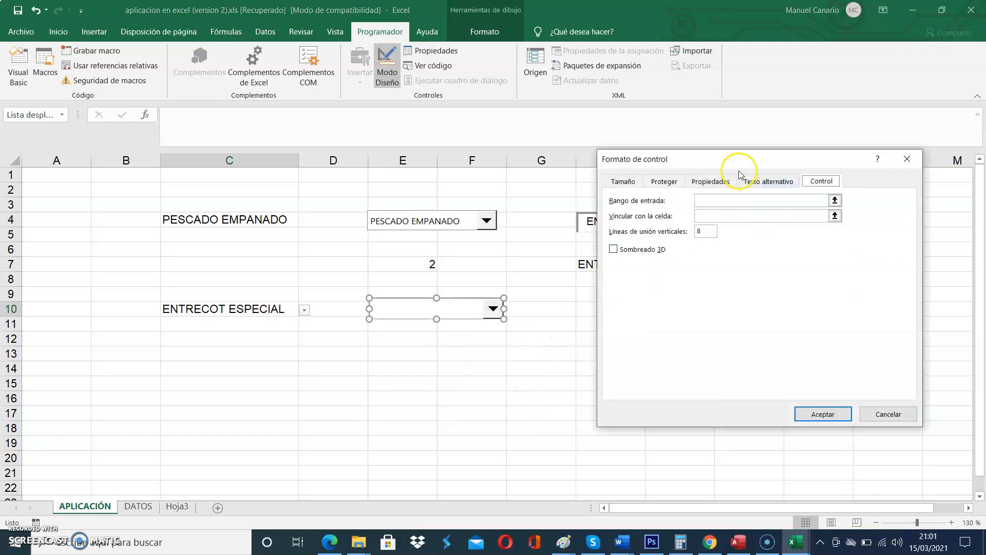
left_click_drag(738, 164, 694, 239)
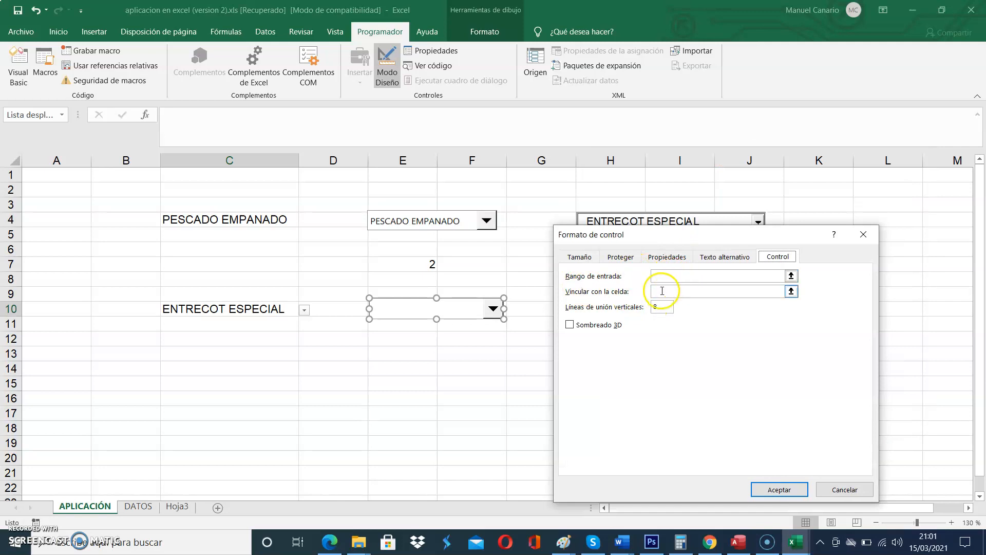
left_click(682, 277)
left_click(681, 276)
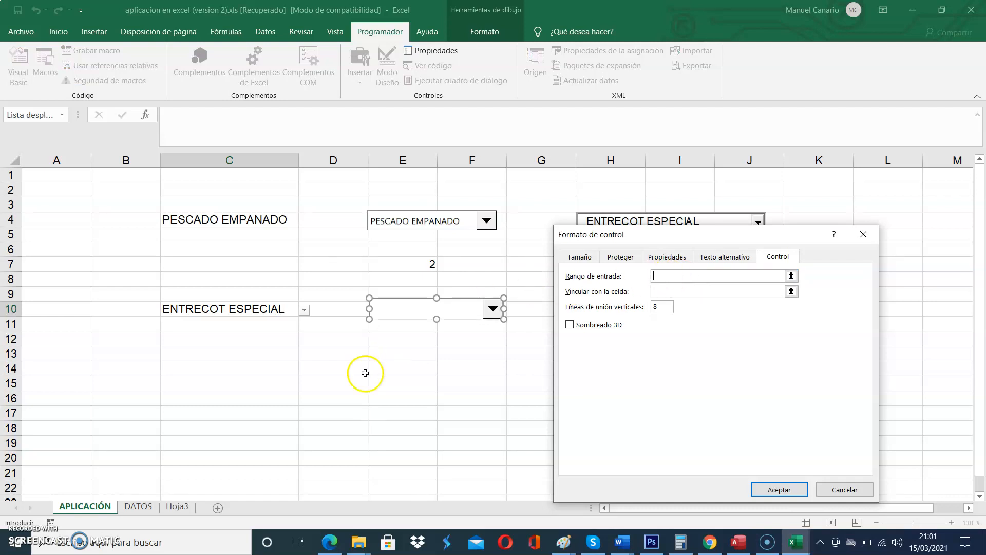
left_click(138, 507)
left_click_drag(189, 307, 190, 351)
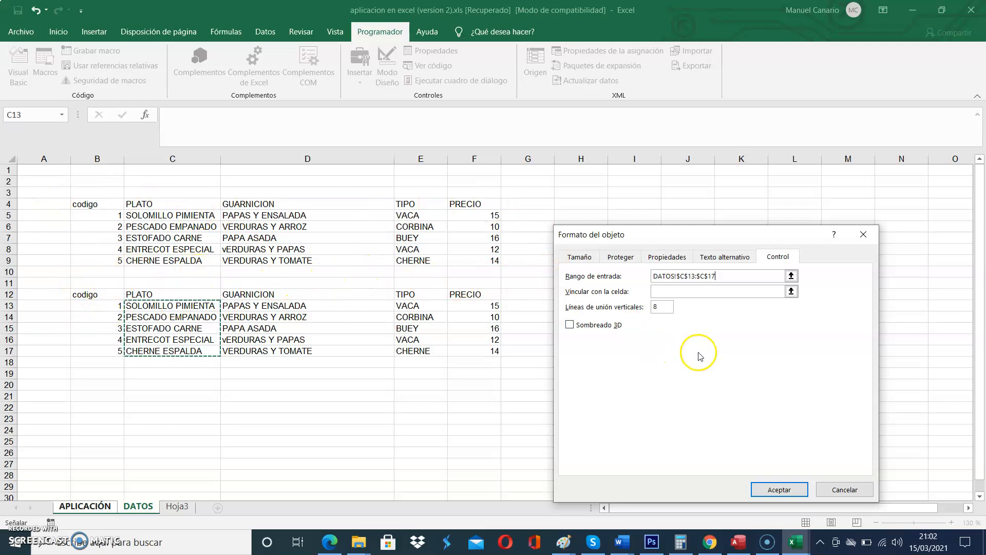
Link the new form-control combo box to cell E13 on the APLICACIÓN sheet and apply the control format.
left_click(678, 291)
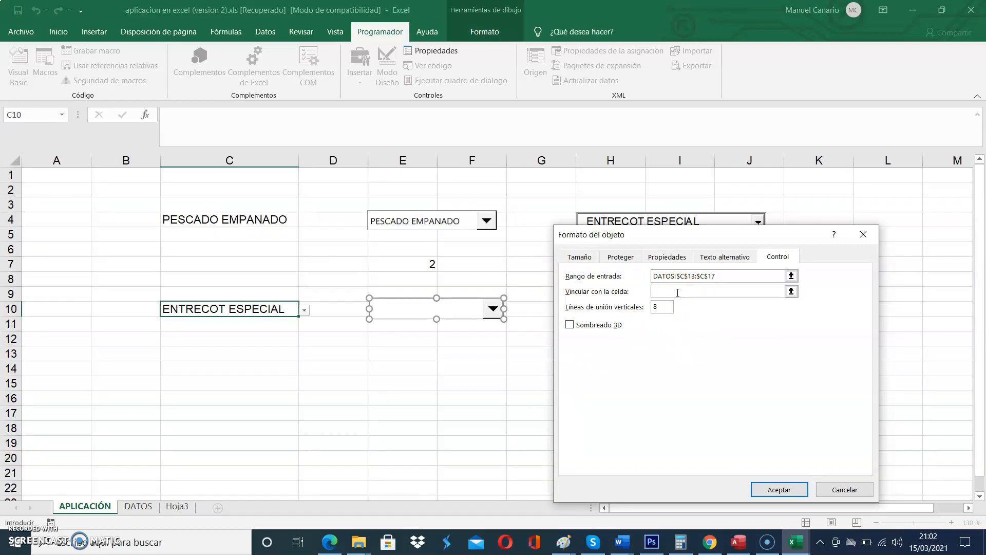
left_click(421, 354)
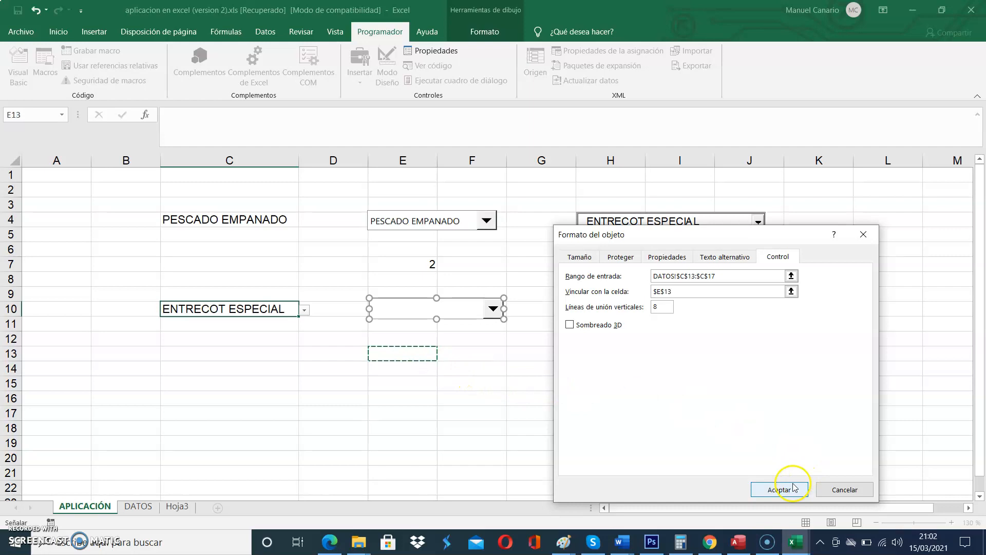
left_click(780, 491)
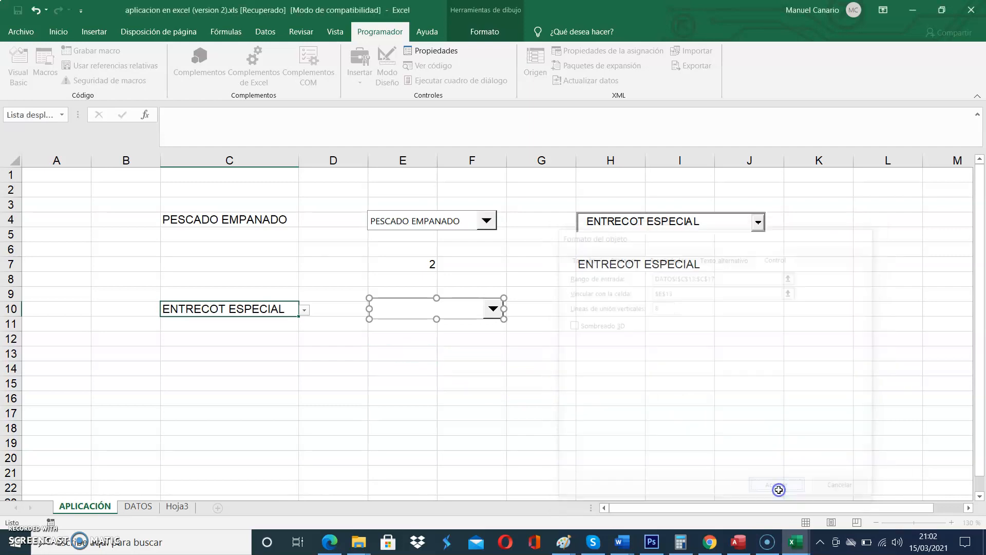
left_click(522, 370)
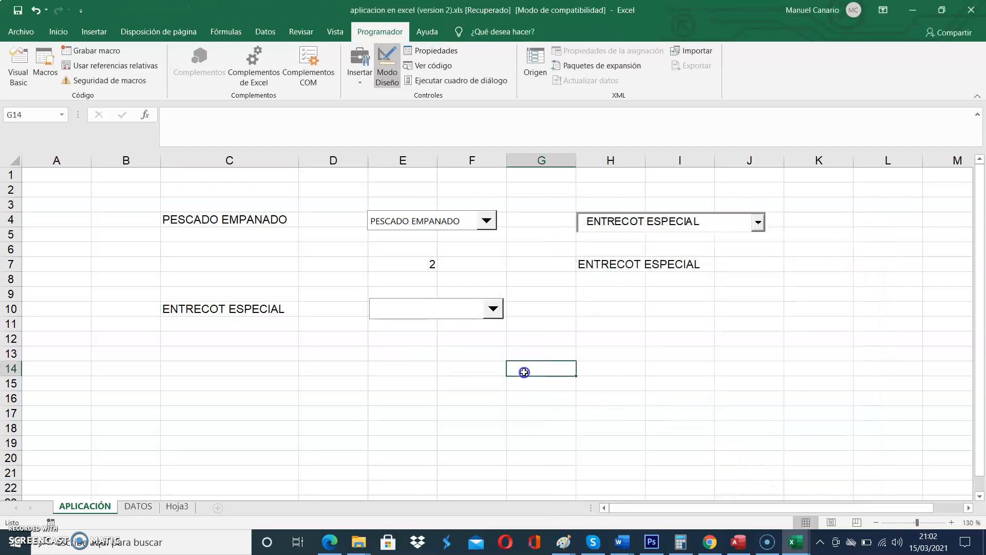
Try the combo box over E10:F10 with SOLOMILLO PIMIENTA, check linked cell E13, and leave it on PESCADO EMPANADO.
left_click(494, 311)
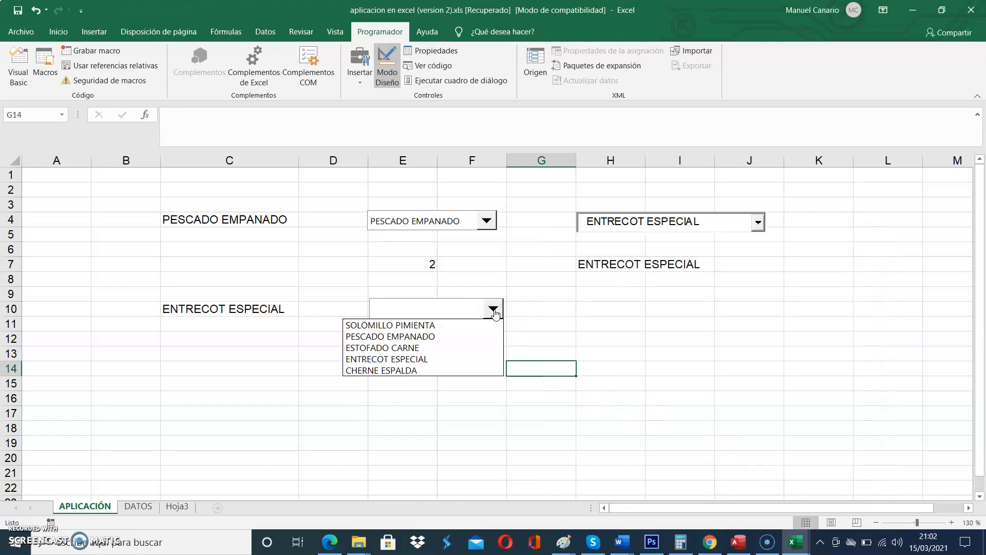
left_click(413, 325)
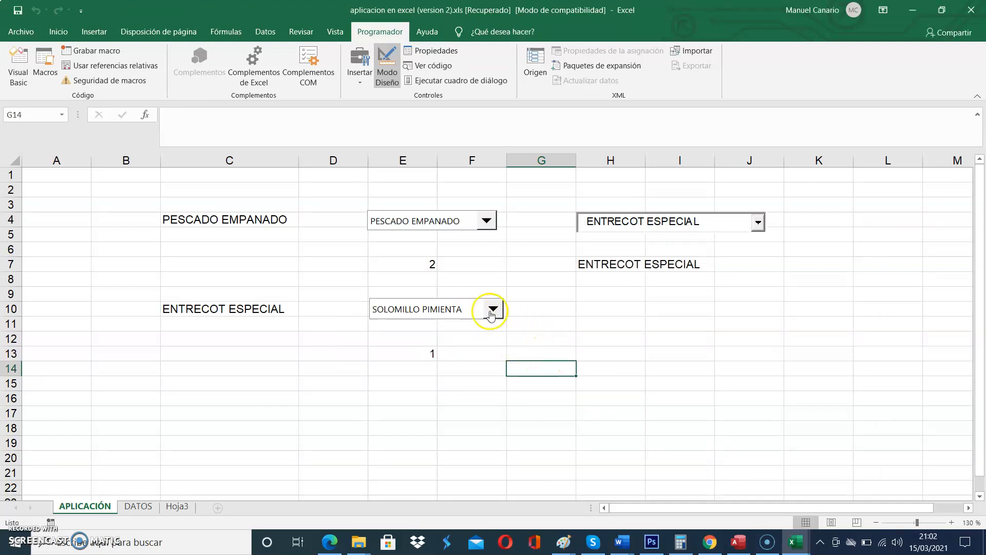
left_click(419, 353)
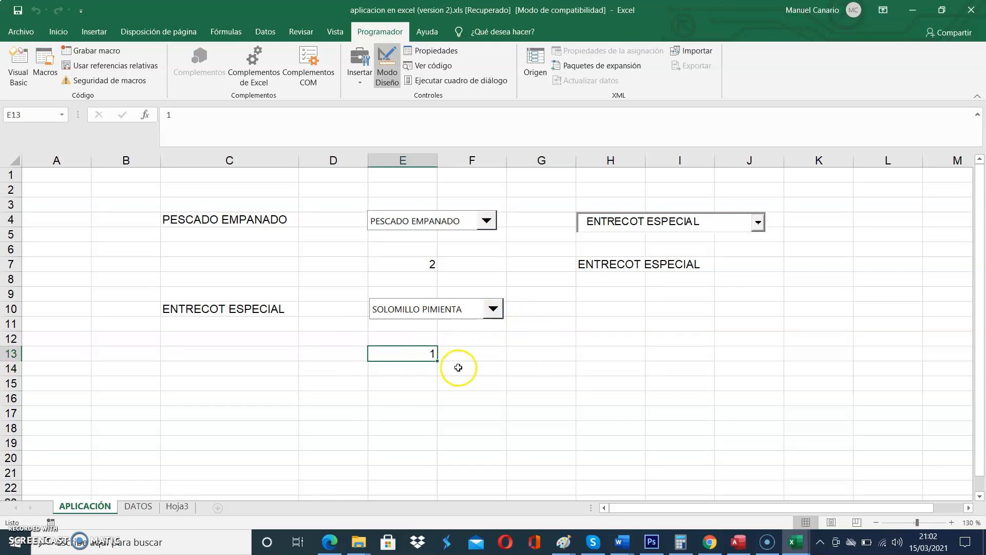
left_click(495, 310)
left_click(430, 337)
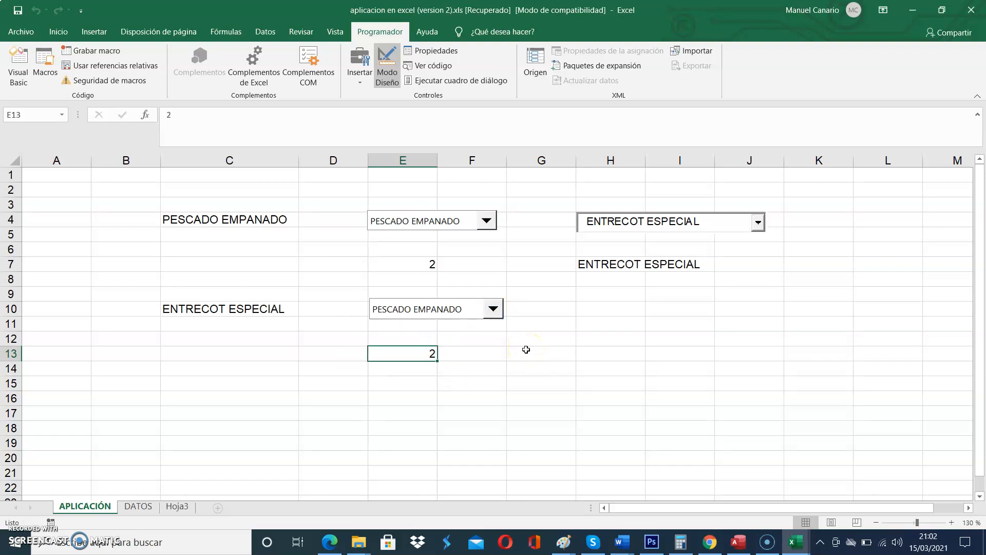
Insert an ActiveX combo box spanning roughly cells H10 to J11.
left_click(358, 79)
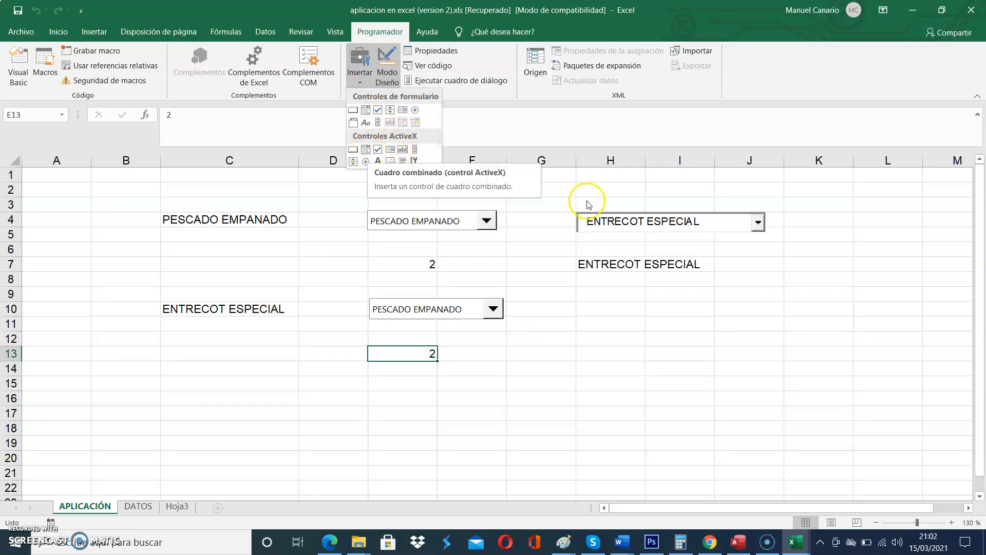
left_click(366, 150)
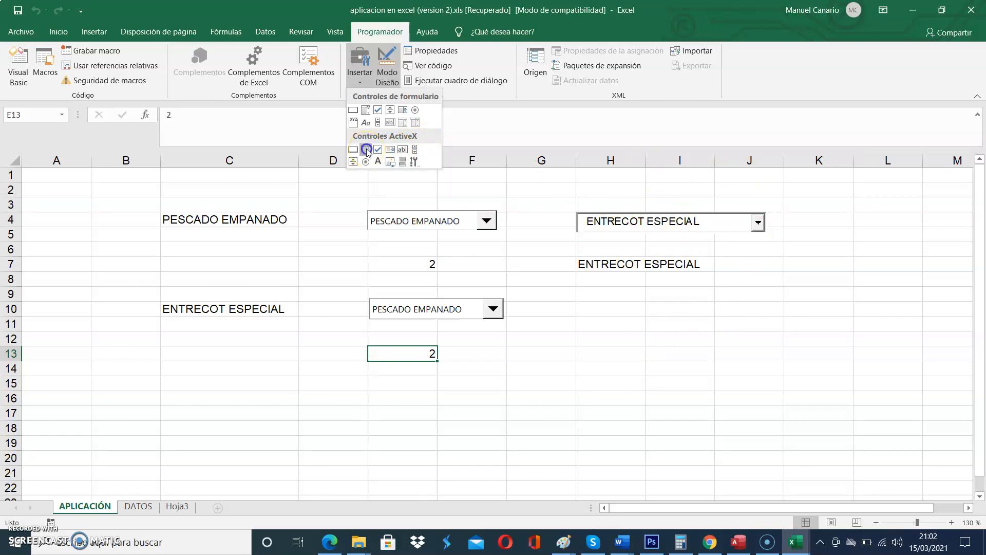
left_click_drag(576, 297, 781, 333)
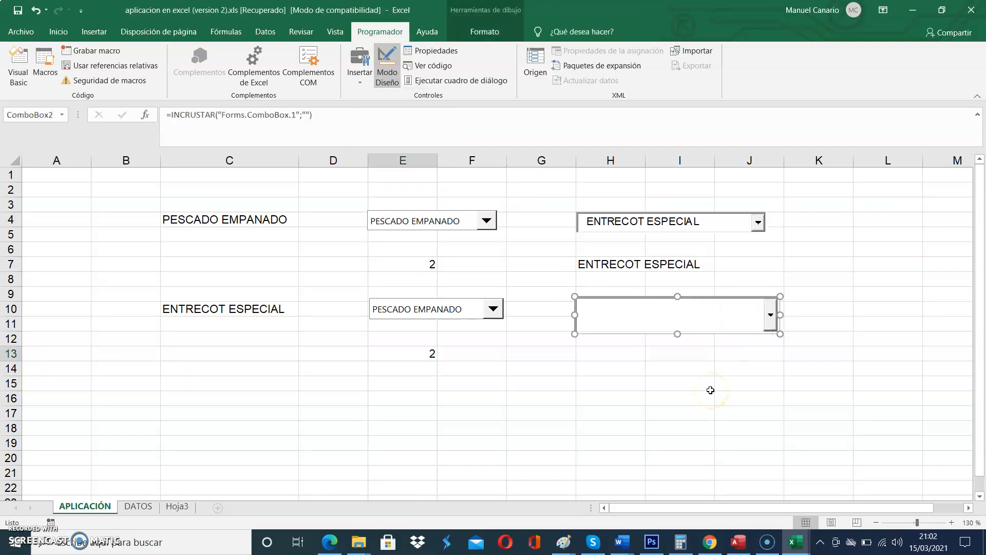
left_click(683, 322)
Try the empty ActiveX combo box over H10:J11 outside design mode, returning to design mode.
left_click(388, 79)
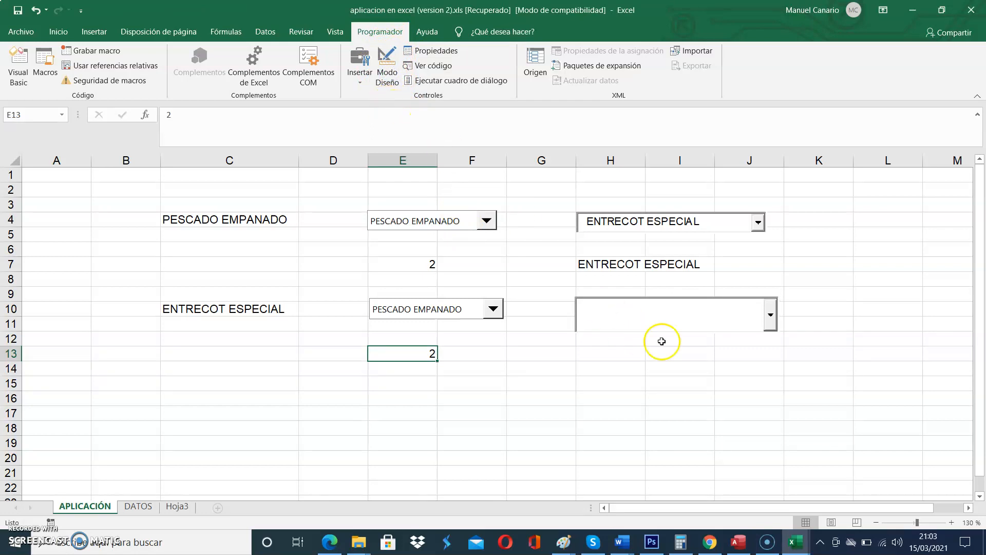
left_click(684, 315)
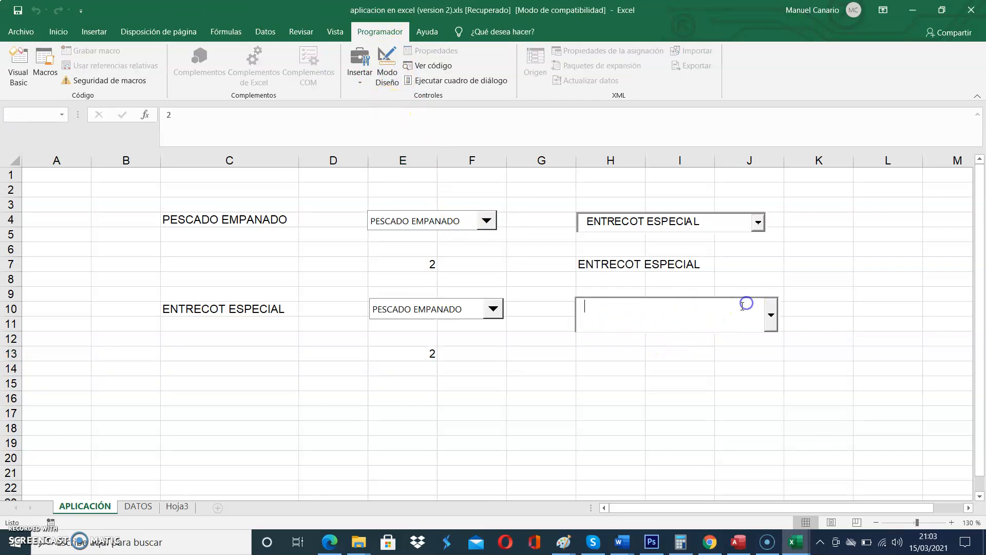
left_click(391, 63)
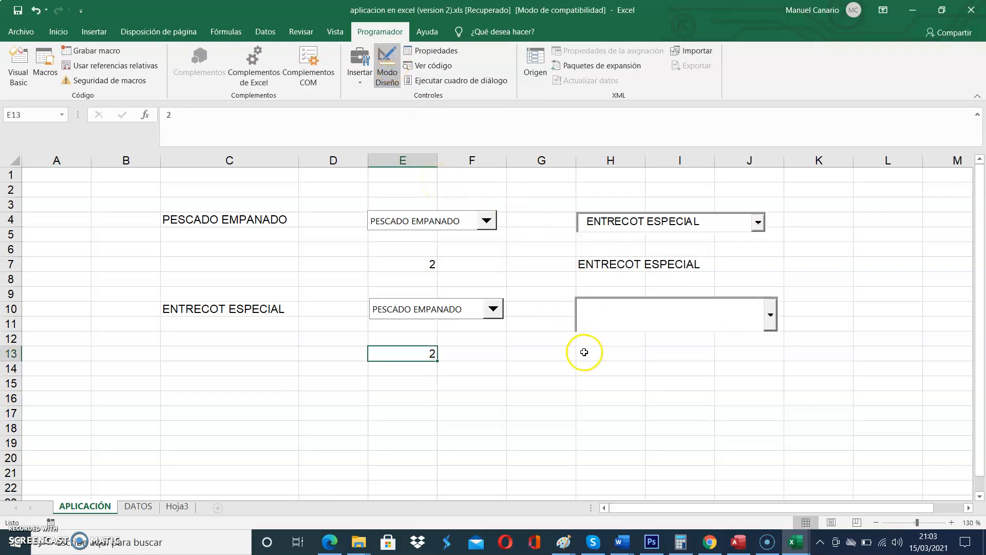
Open the properties of the new ActiveX combo box and set its LinkedCell to H13.
right_click(630, 320)
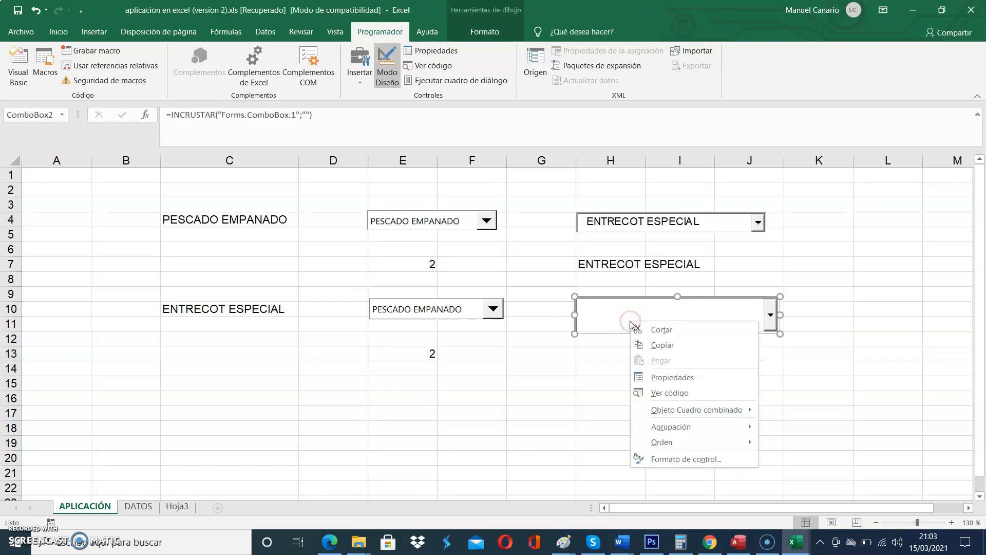
left_click(625, 311)
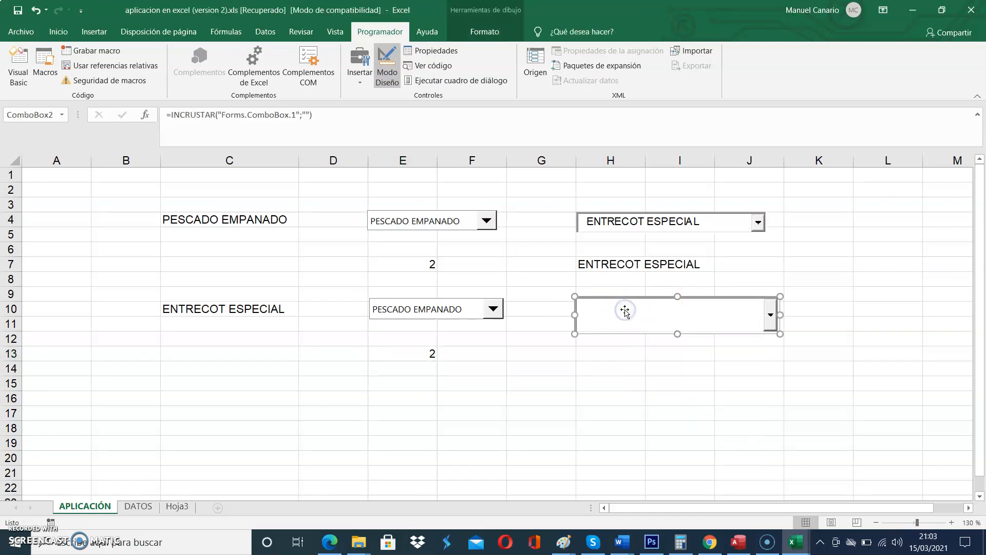
right_click(633, 317)
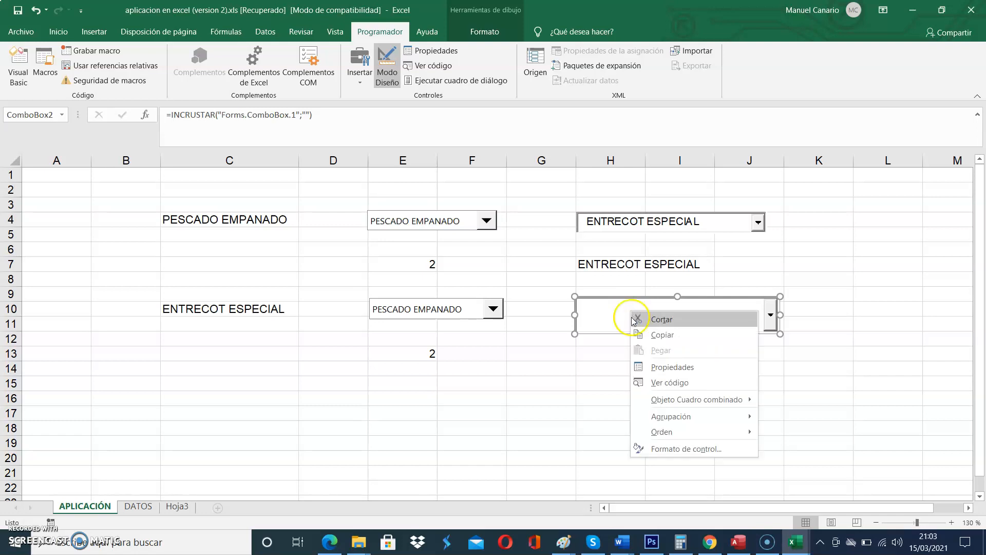
left_click(686, 368)
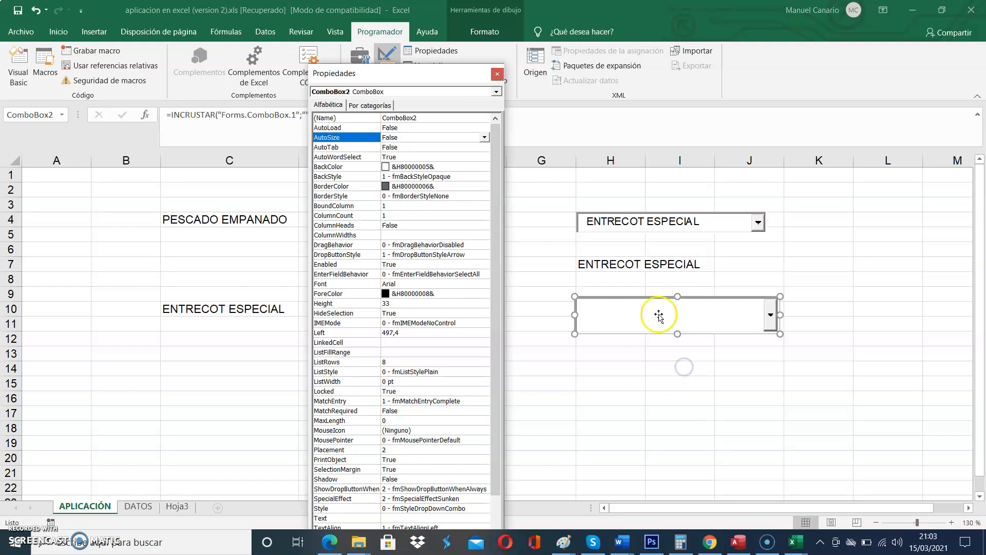
left_click_drag(412, 77, 687, 29)
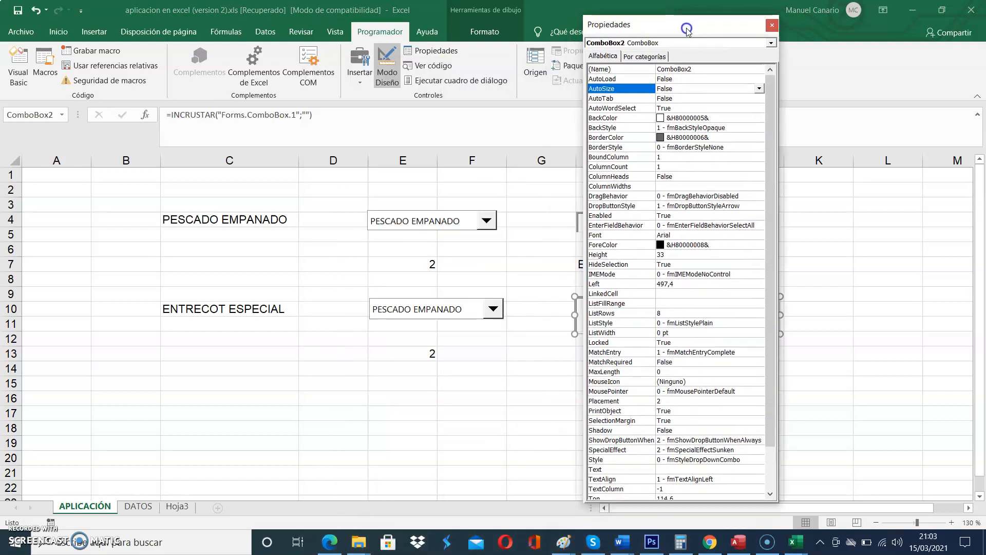
left_click(671, 294)
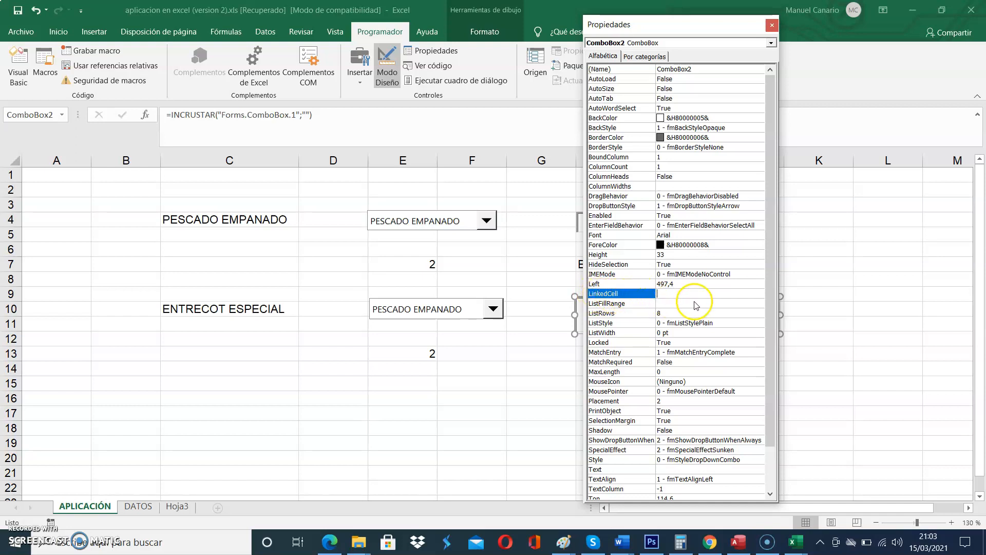
left_click_drag(673, 27, 844, 23)
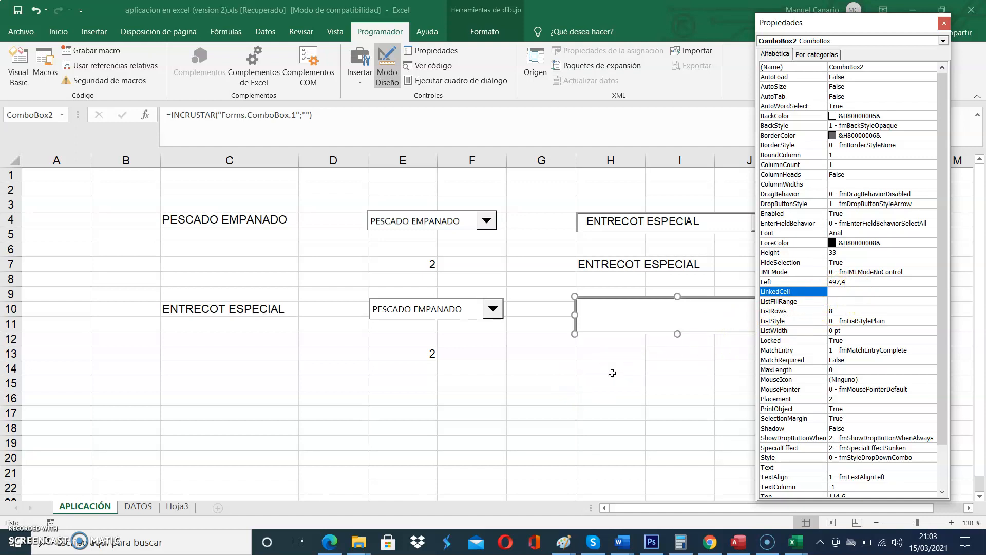
left_click(850, 294)
left_click(853, 304)
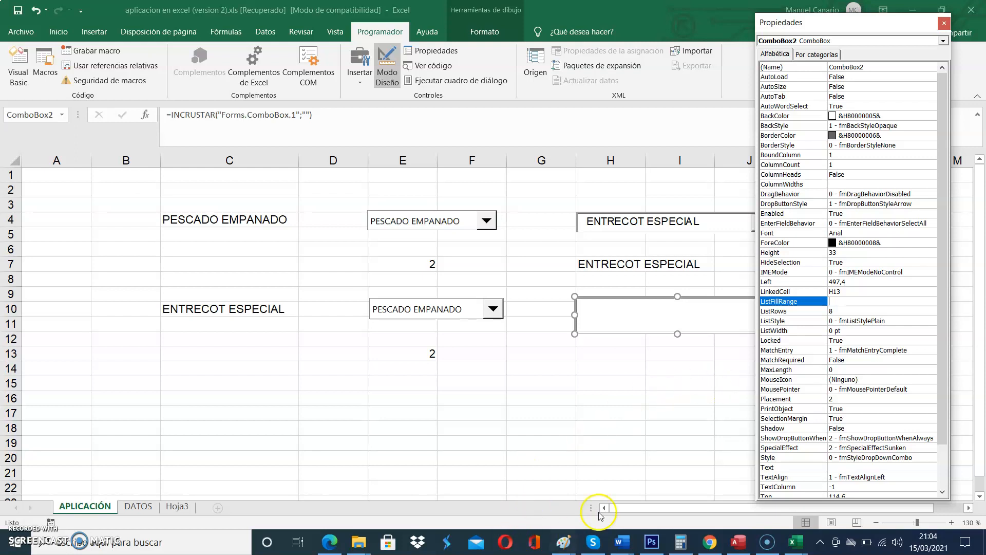
Name the second table's dish names, C13:C17 on the DATOS sheet, LISTA and reselect the range to check the name.
left_click(146, 509)
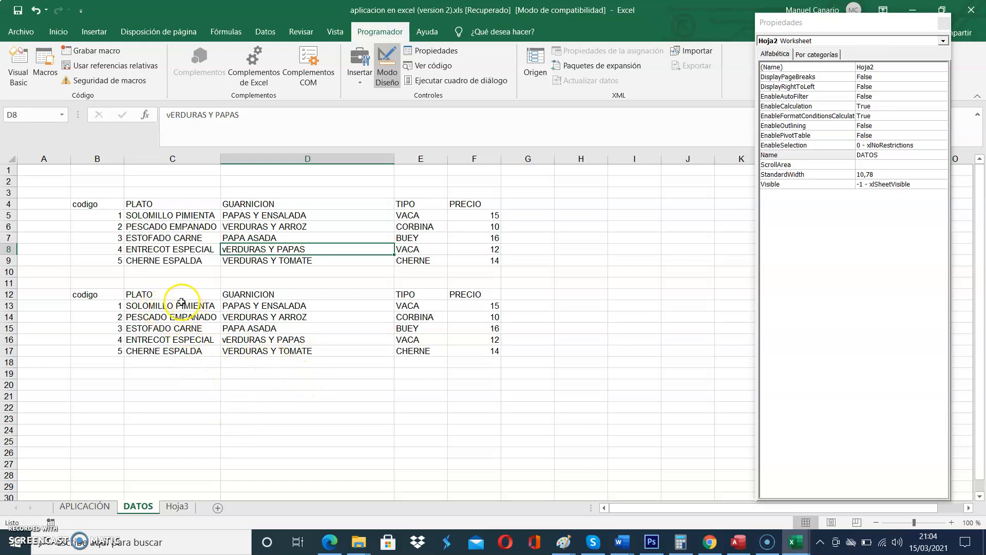
left_click_drag(186, 306, 180, 349)
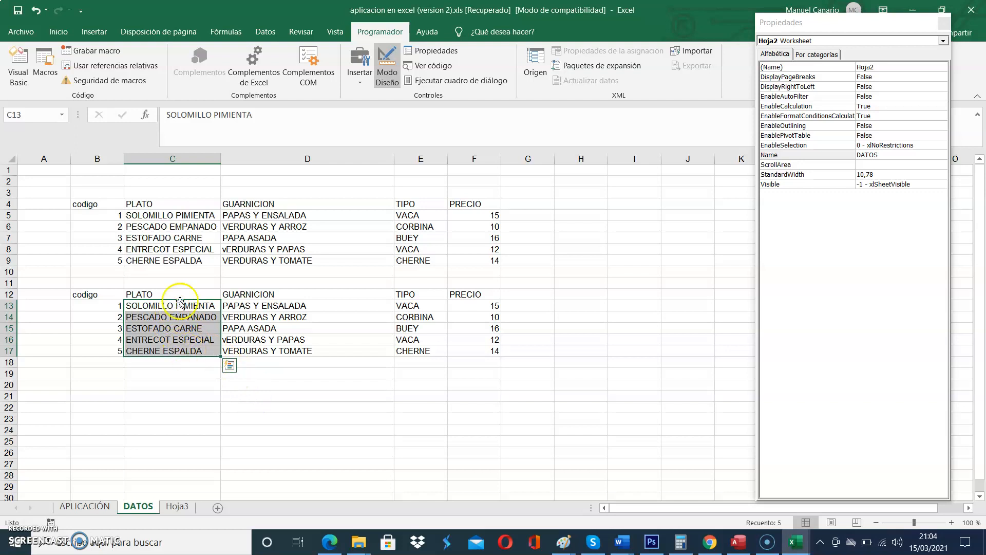
left_click(20, 114)
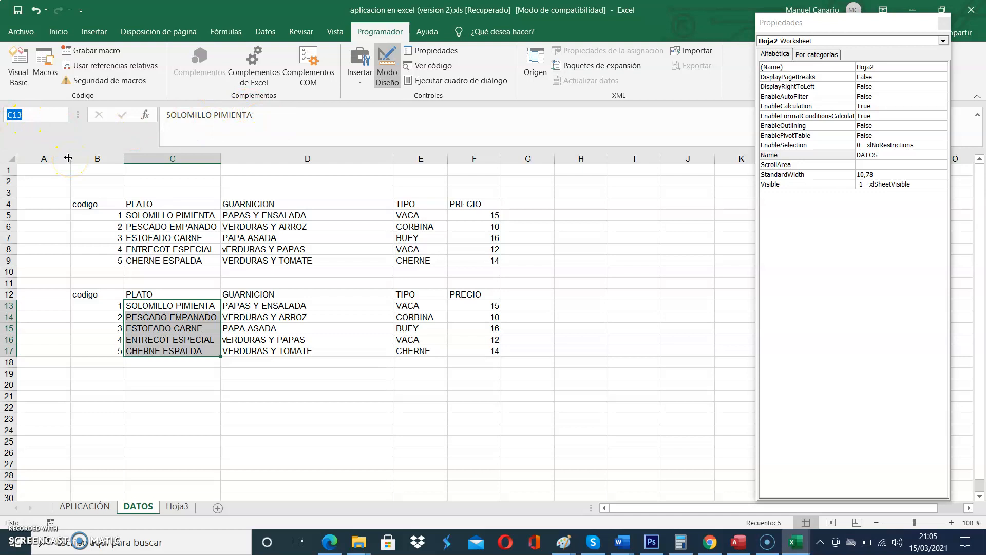
type("LISTA")
key("Return")
left_click(320, 396)
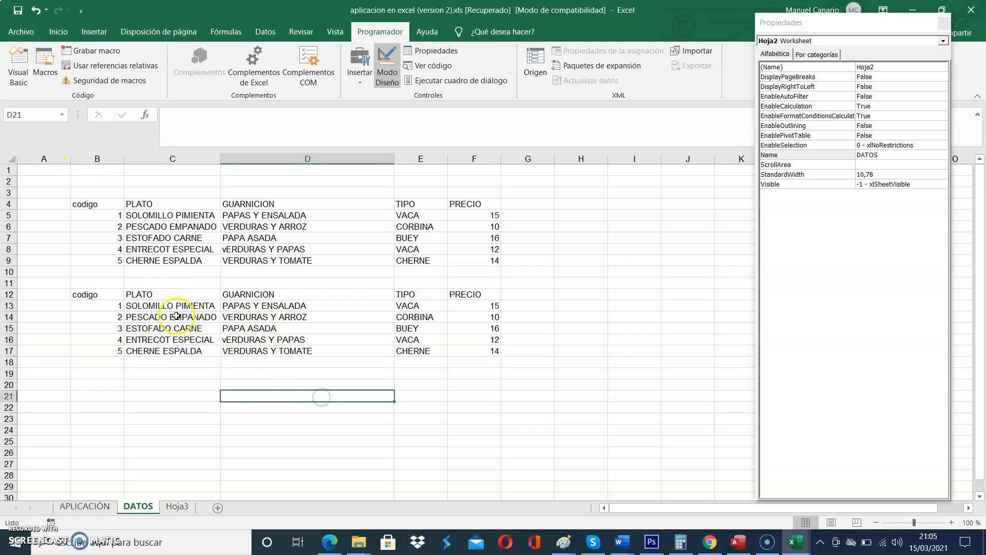
left_click_drag(174, 305, 176, 348)
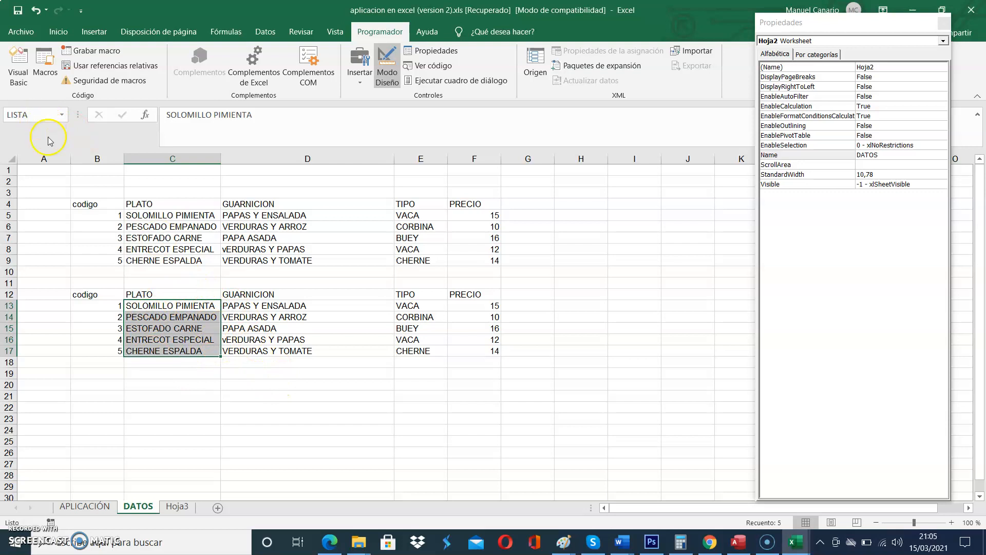
Set the ListFillRange of the new ActiveX combo box on APLICACIÓN to LISTA and close its properties.
left_click(91, 508)
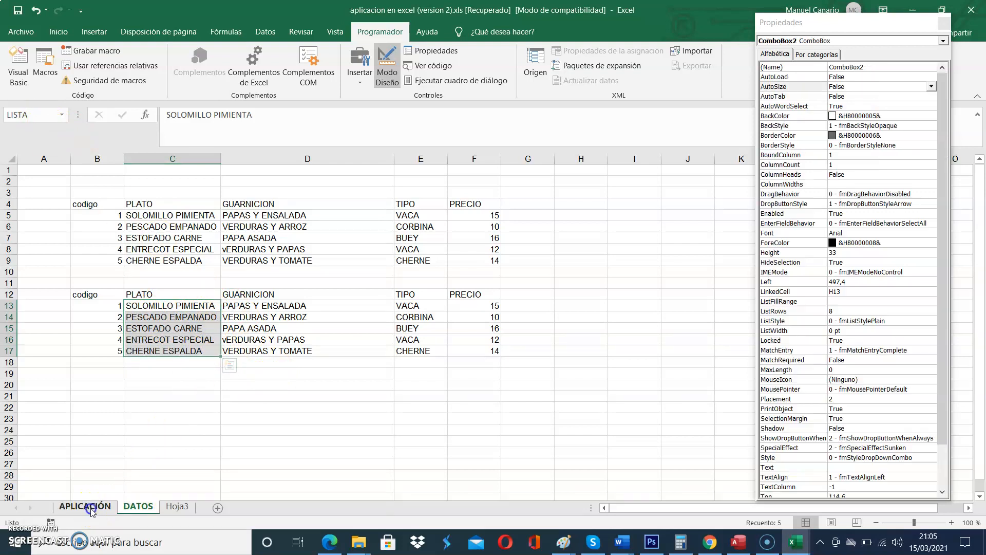
right_click(619, 326)
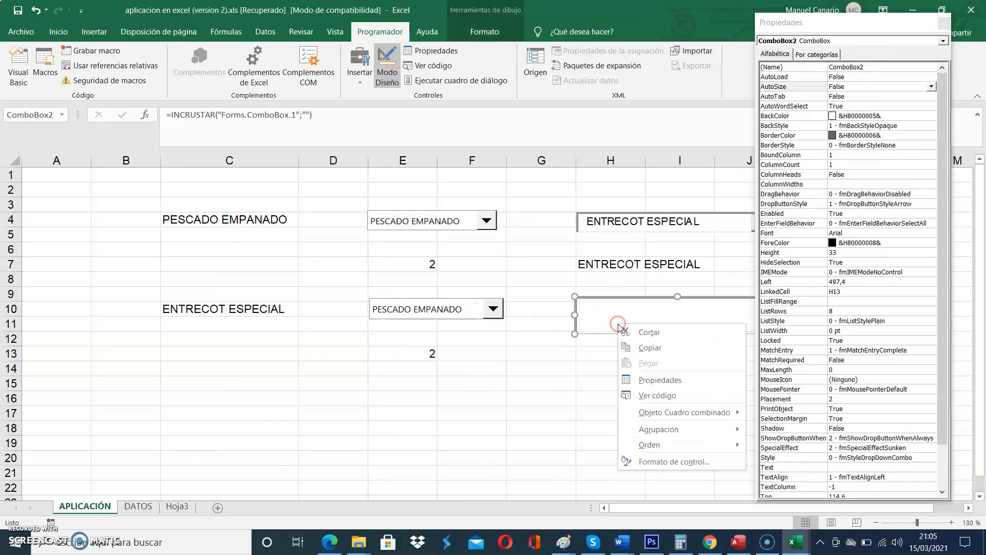
left_click(653, 380)
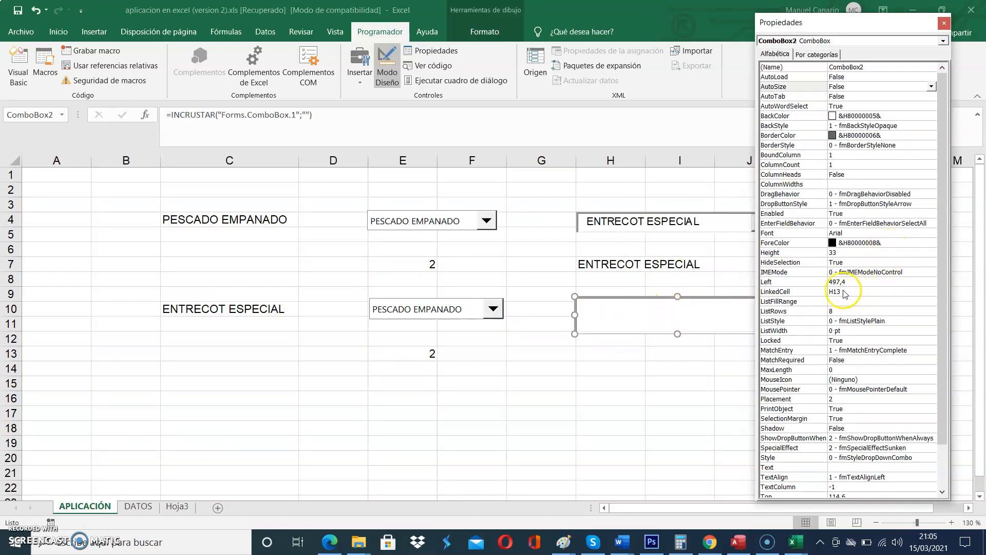
left_click(857, 301)
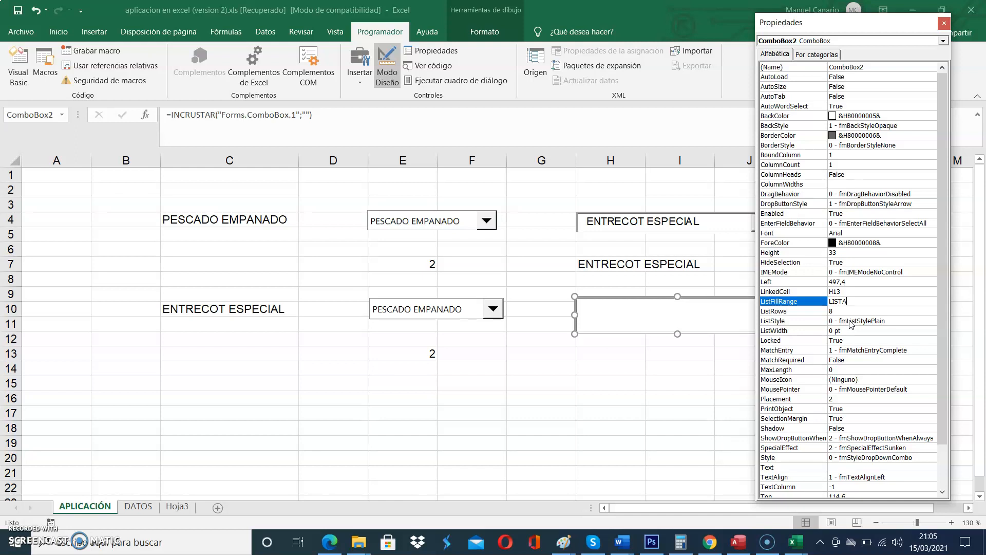
left_click(944, 24)
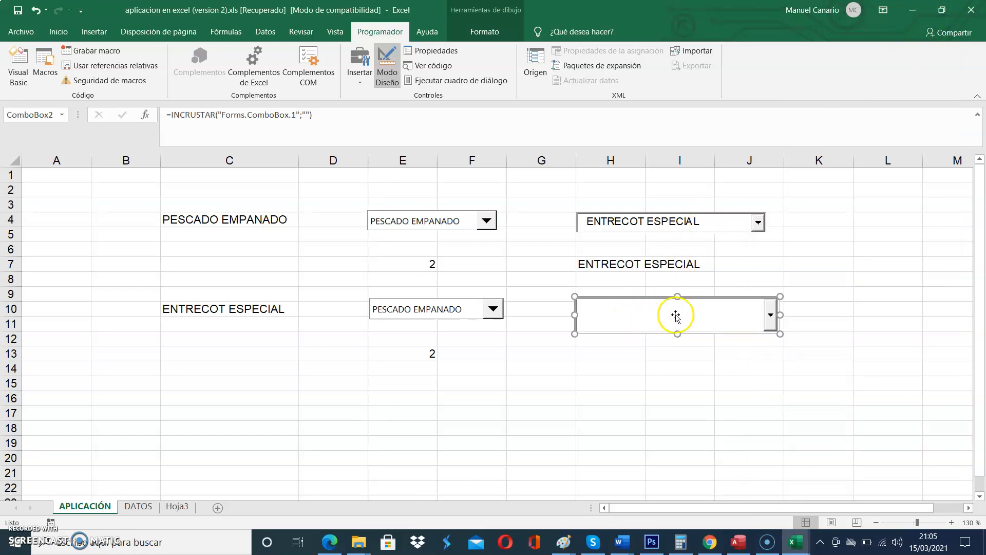
Leave design mode and try the new ActiveX combo box with SOLOMILLO PIMIENTA and ESTOFADO CARNE, comparing linked cells H13 and E13.
left_click(389, 70)
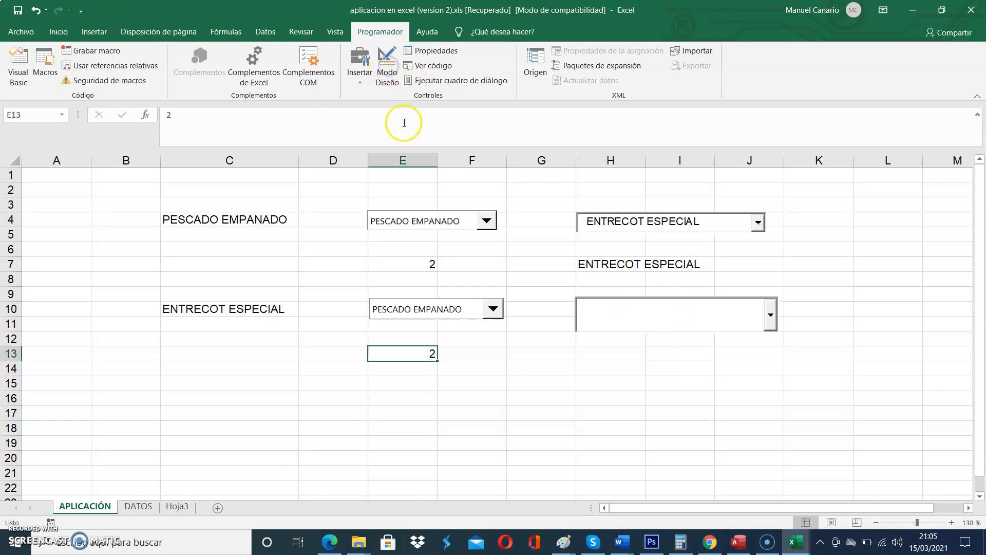
left_click(771, 323)
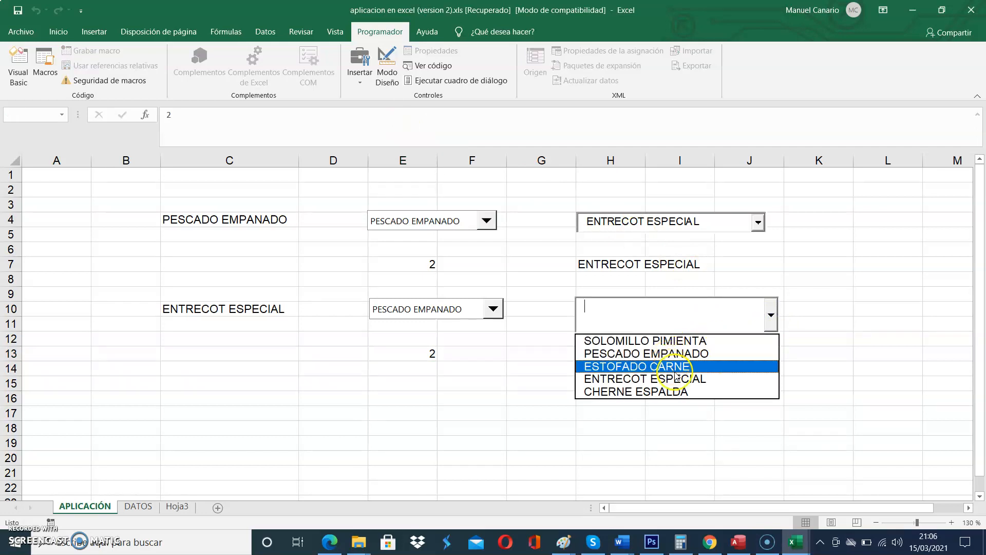
left_click(670, 341)
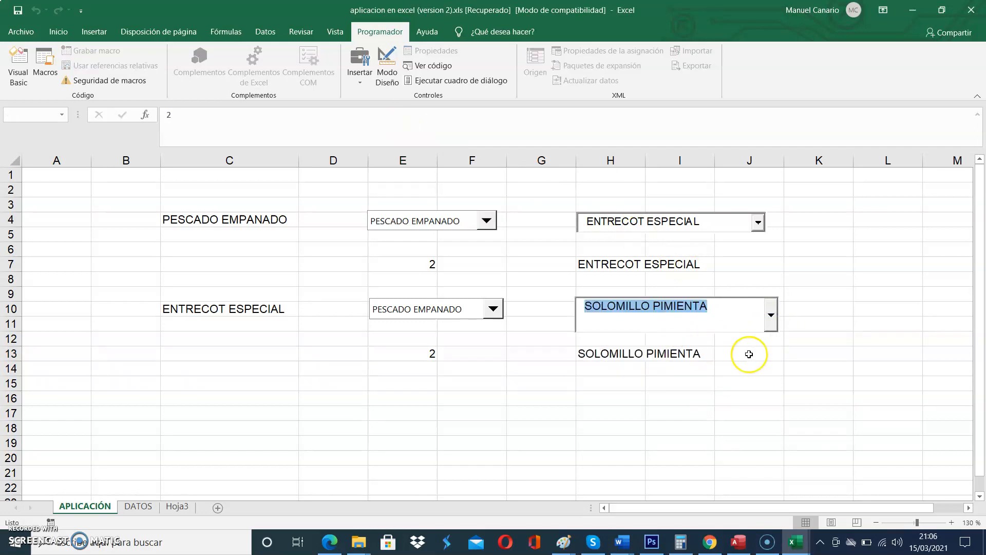
left_click(600, 352)
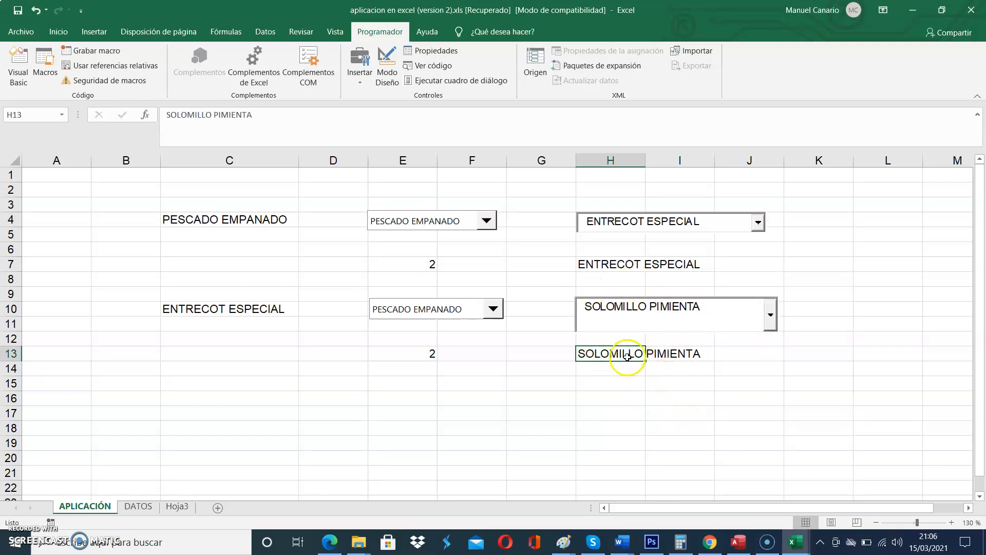
left_click(771, 315)
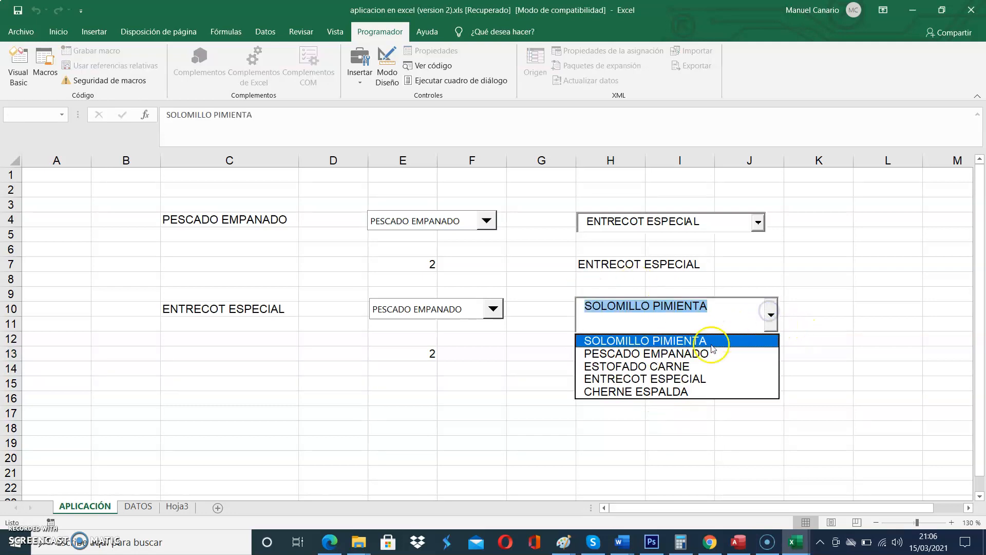
left_click(695, 366)
left_click(588, 357)
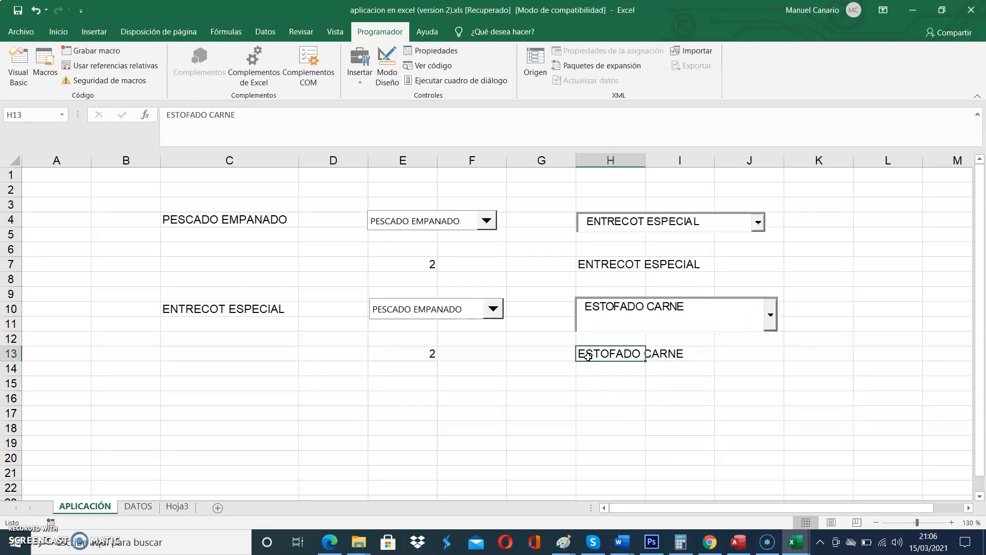
left_click(408, 354)
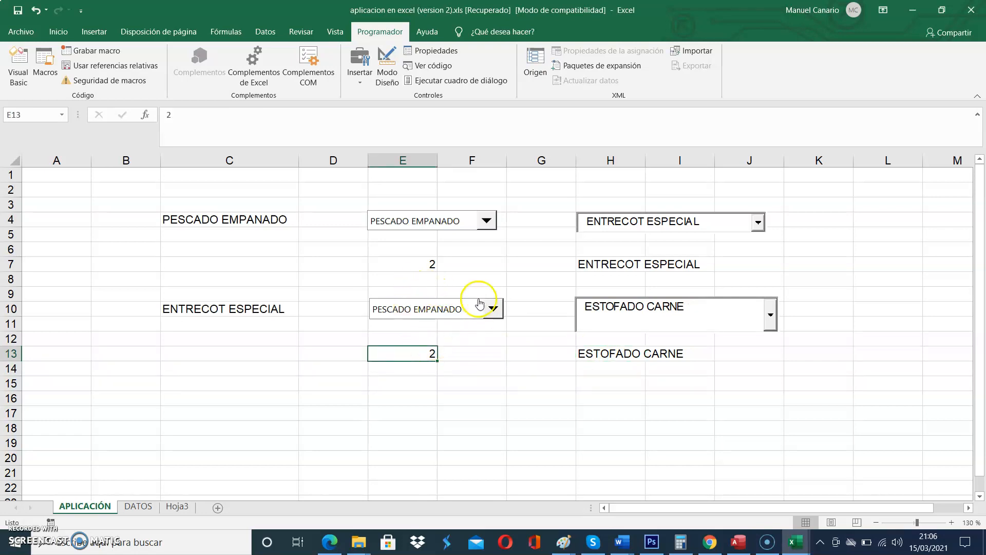
left_click(621, 355)
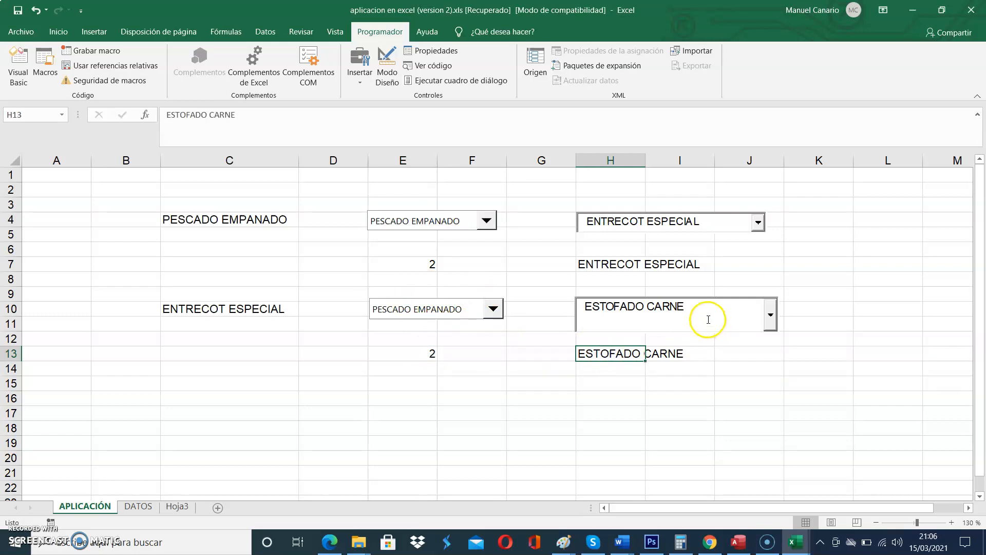